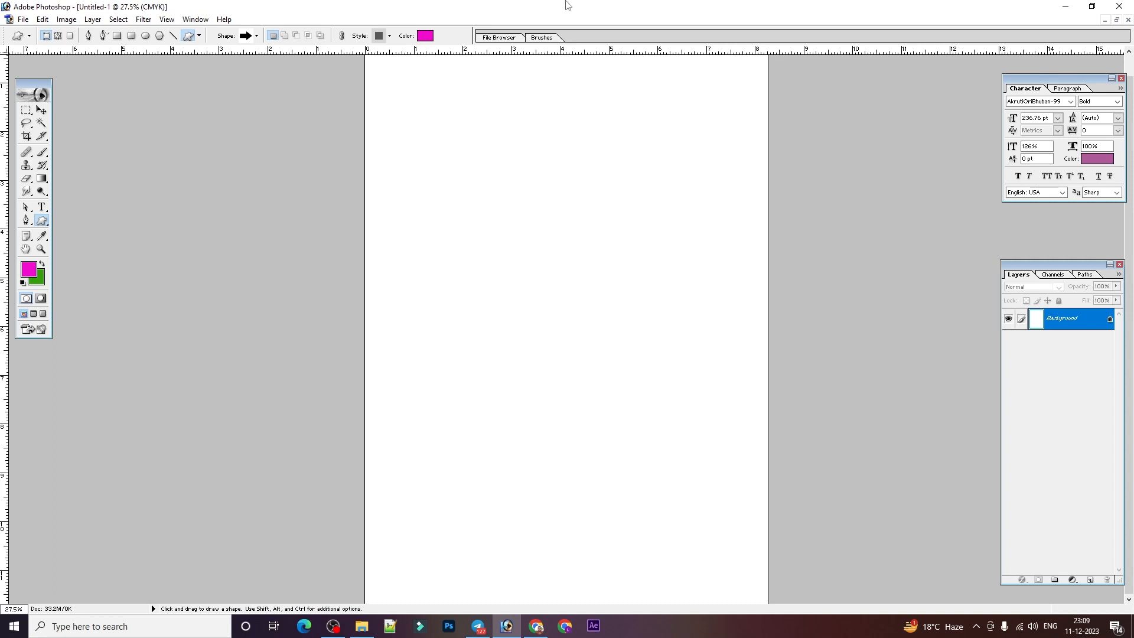
Try the Rounded Rectangle, Ellipse and Polygon tools, ending with the Rectangle tool active
click(42, 221)
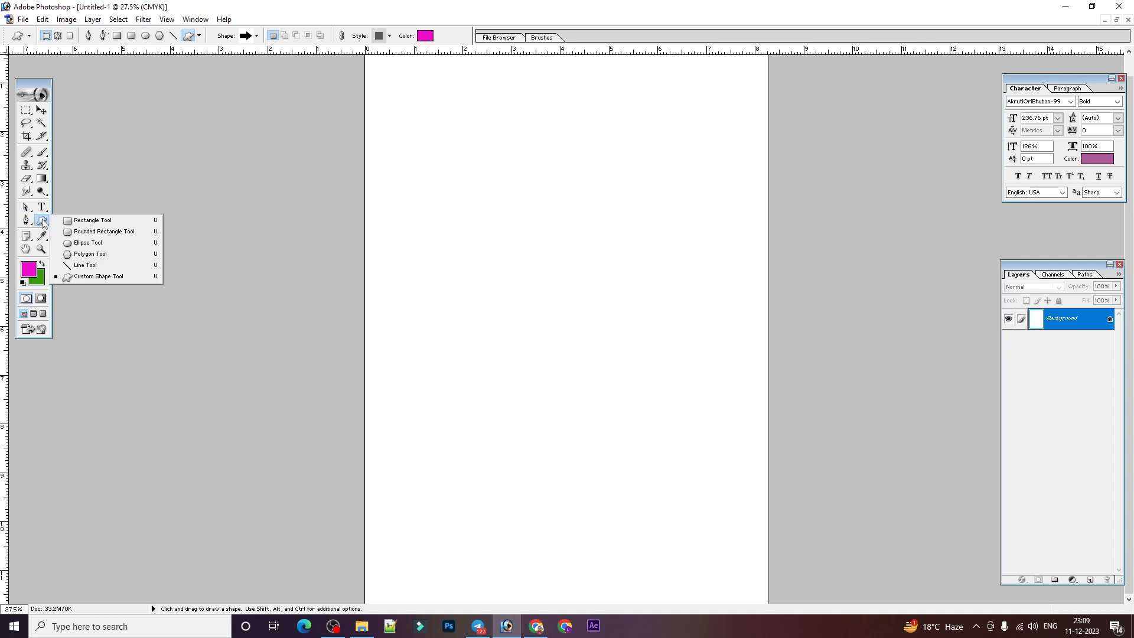
click(90, 223)
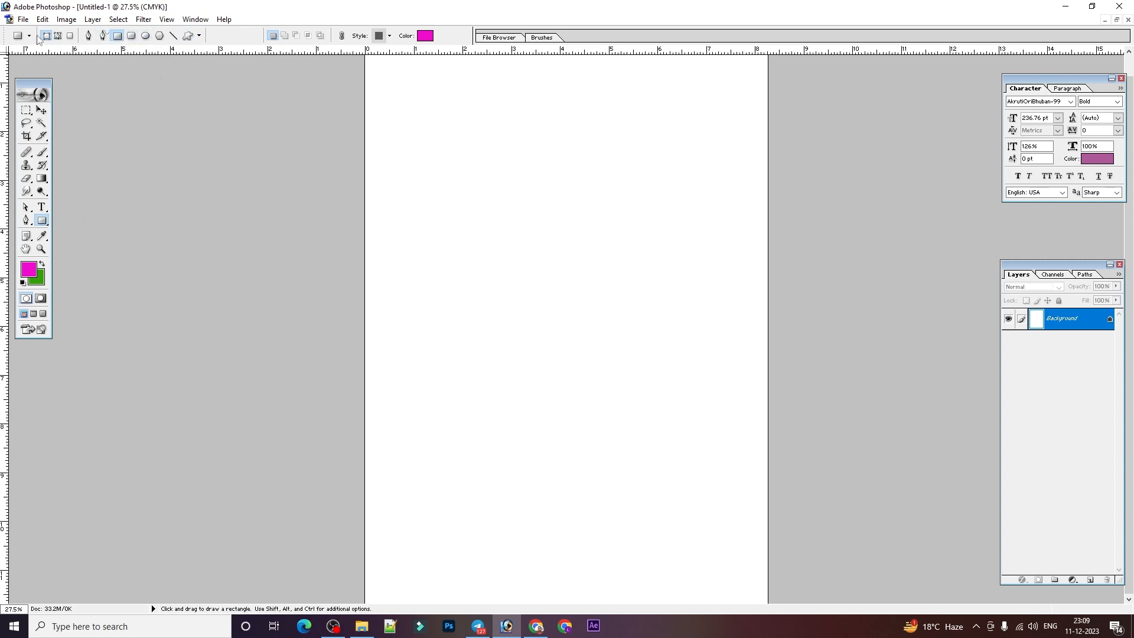
click(133, 36)
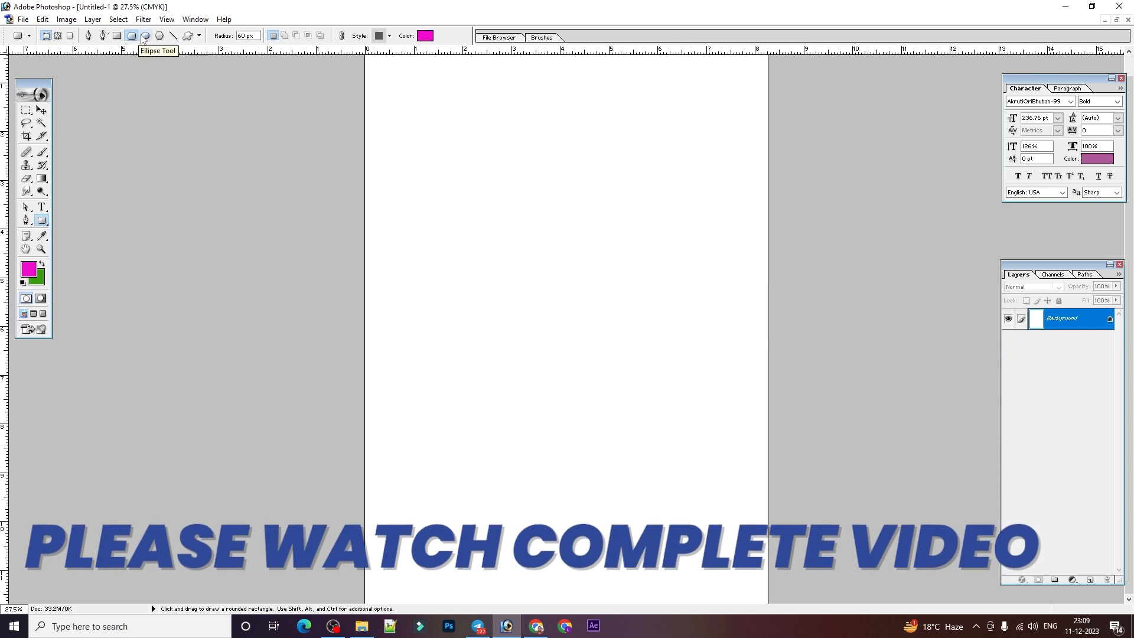
click(146, 36)
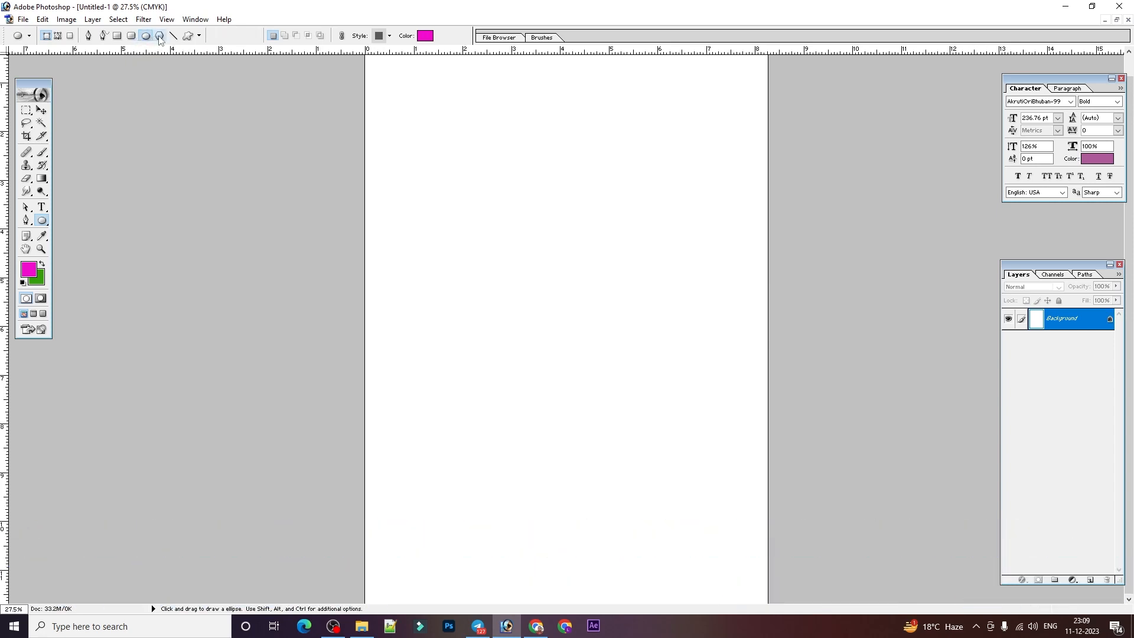
click(160, 37)
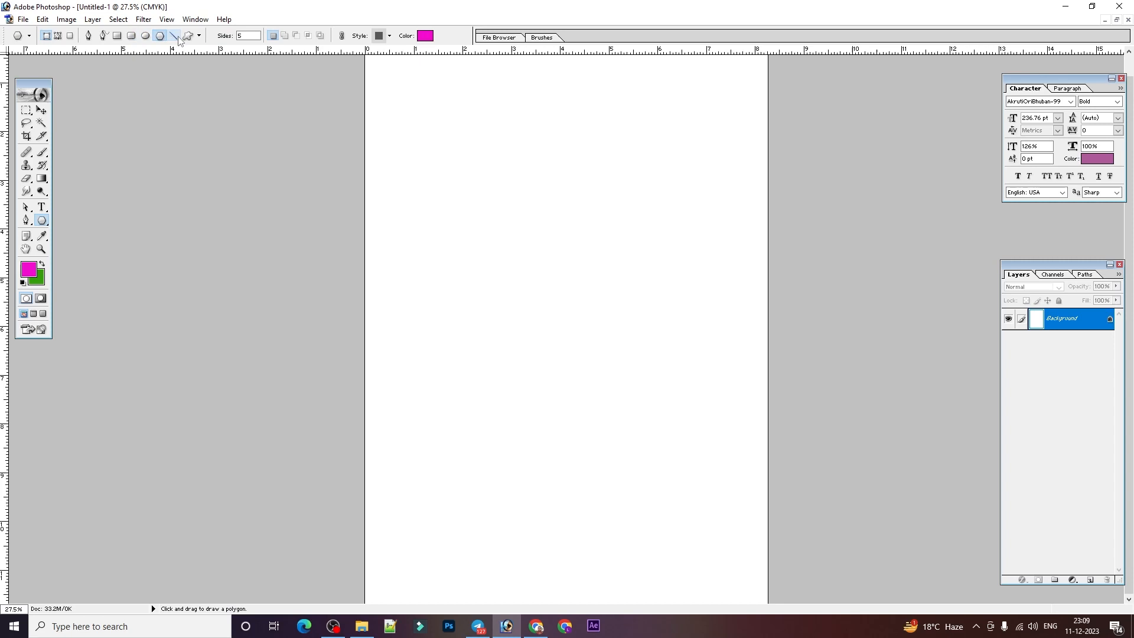
click(118, 36)
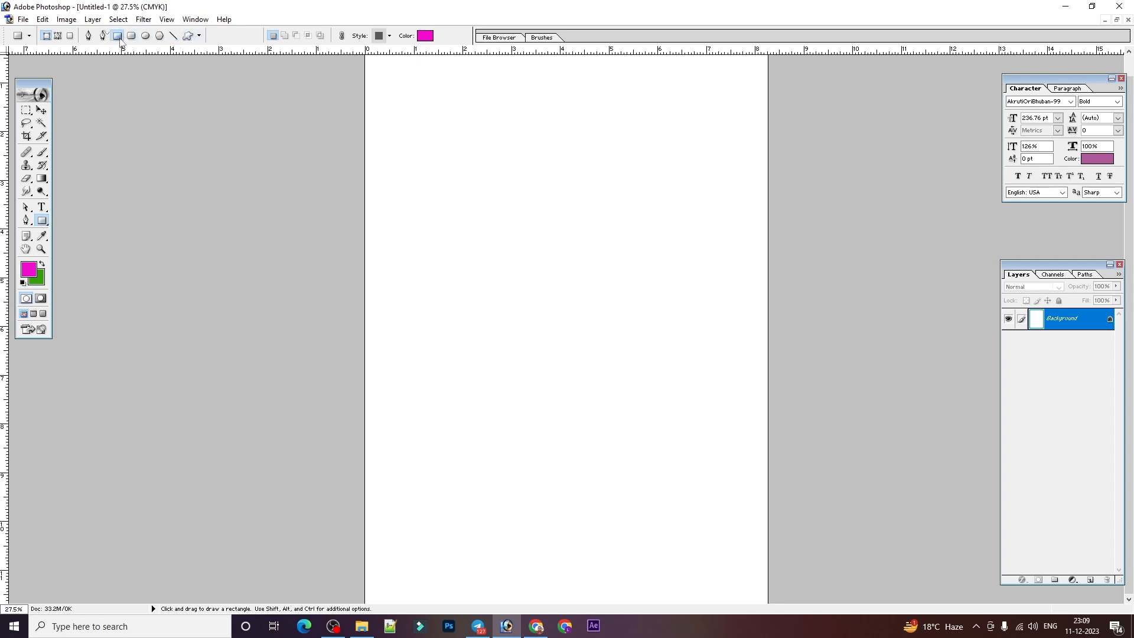
Try drawing a wide unconstrained rectangle across the upper part of the page, and undo it
drag(409, 129, 759, 221)
drag(443, 258, 755, 297)
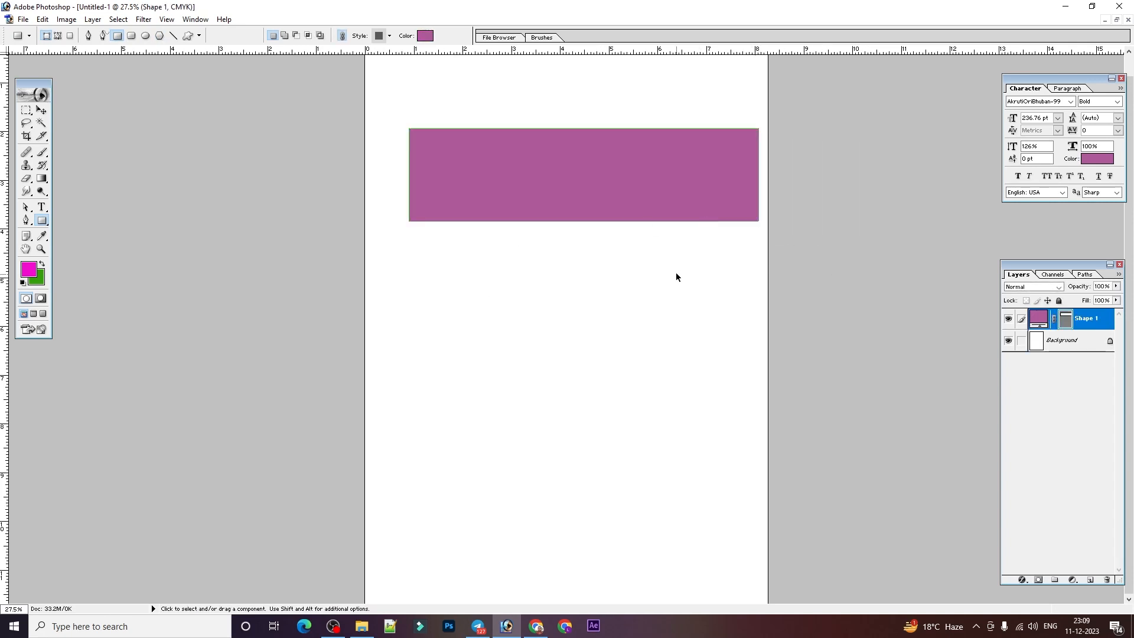
key(ctrl+z)
key(ctrl+alt+z)
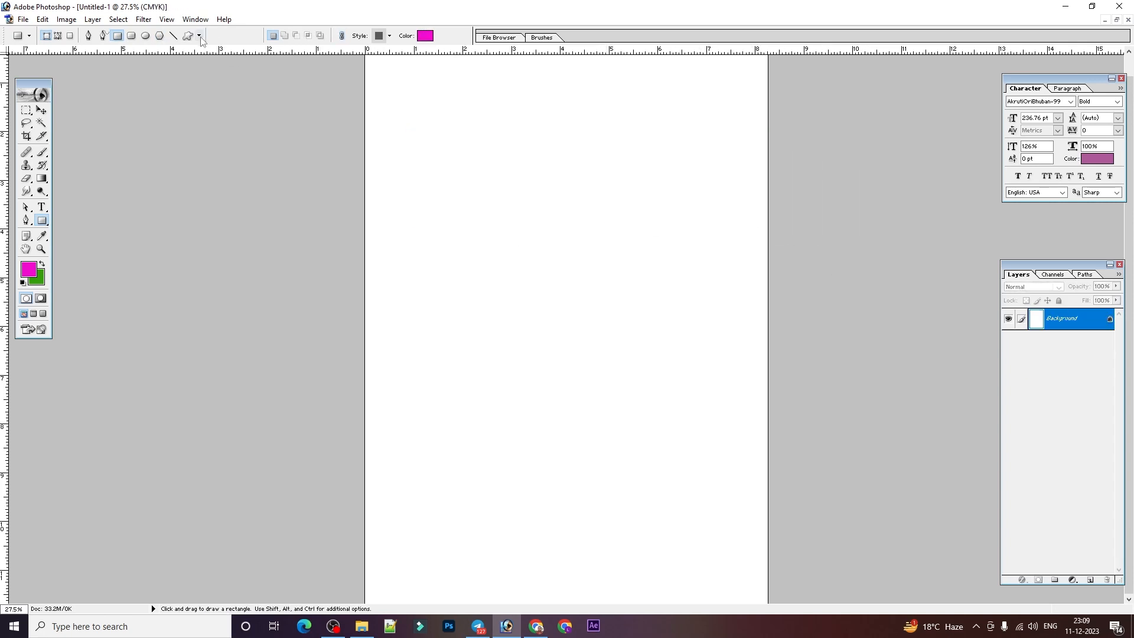
Constrain the Rectangle tool to squares, try out several squares on the page, and undo them
click(200, 36)
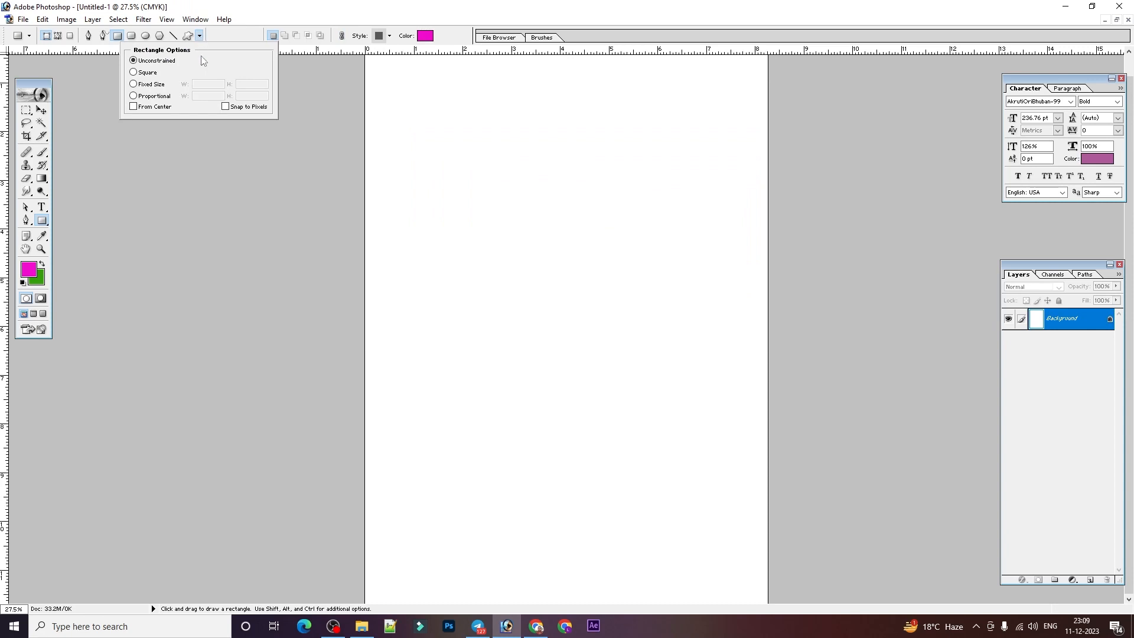
click(134, 72)
mouse_move(381, 82)
mouse_down()
mouse_move(696, 195)
mouse_move(706, 222)
mouse_up()
drag(541, 113, 670, 280)
key(ctrl+z)
key(ctrl+z)
key(ctrl+alt+z)
key(ctrl+alt+z)
drag(387, 107, 623, 446)
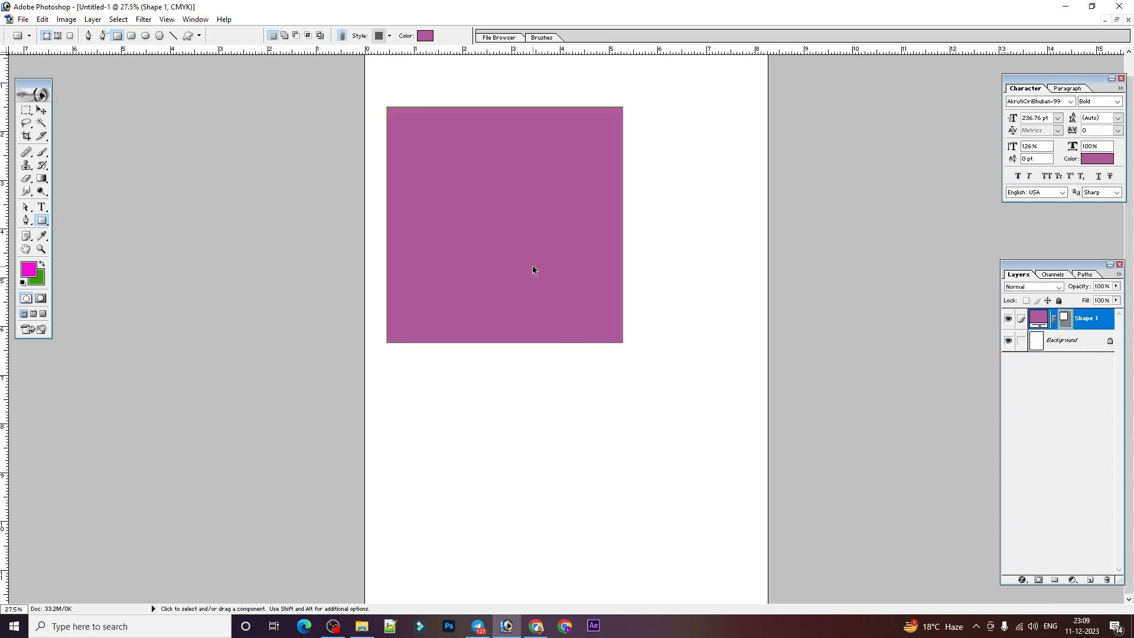
key(ctrl+z)
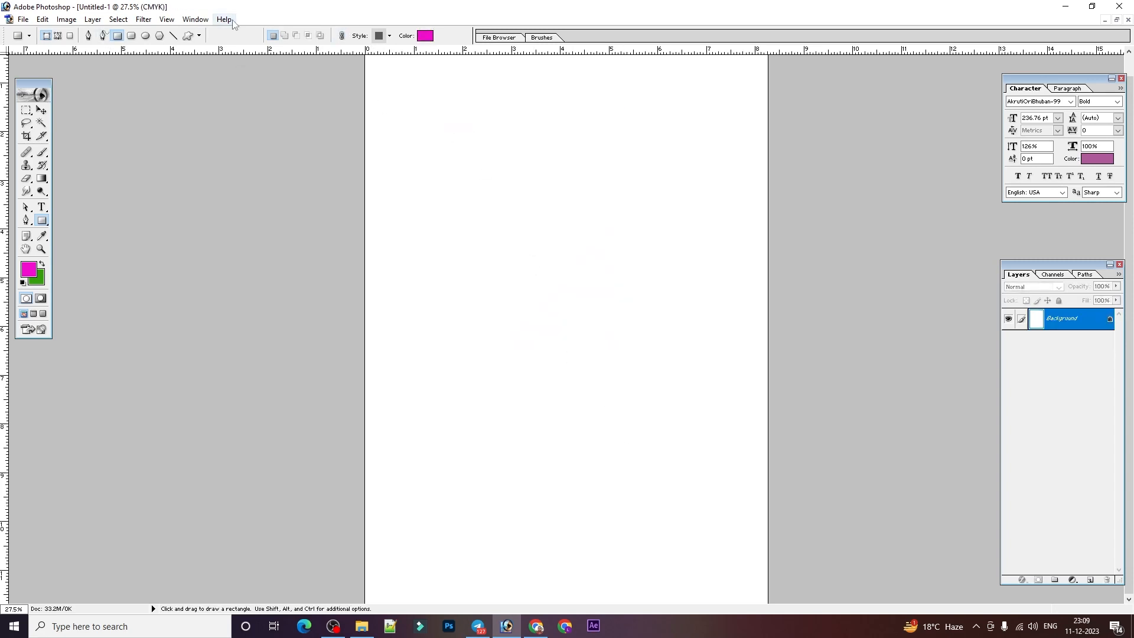
Make the Rectangle tool unconstrained and draw a rectangle about 7.2 in wide and 1.2 in high near the top of the page
click(199, 35)
click(104, 33)
drag(395, 102, 746, 164)
drag(458, 229, 541, 306)
key(ctrl+z)
Constrain the Rectangle tool to squares and draw a square about 2.8 in wide below the wide rectangle
click(200, 36)
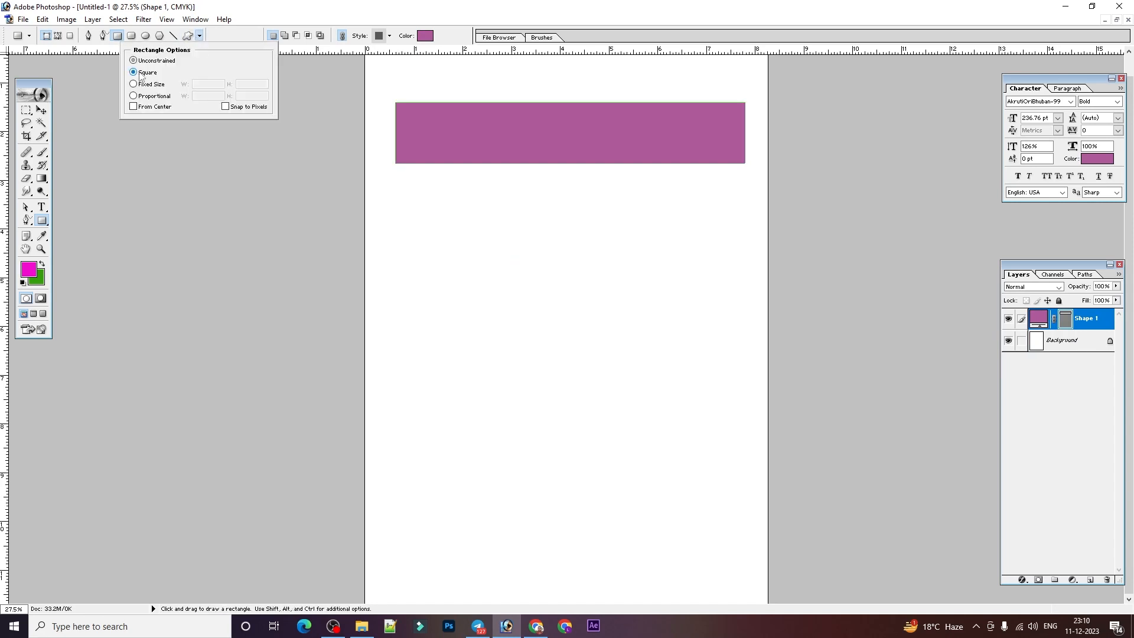
drag(428, 202, 591, 400)
key(ctrl+z)
drag(429, 179, 568, 354)
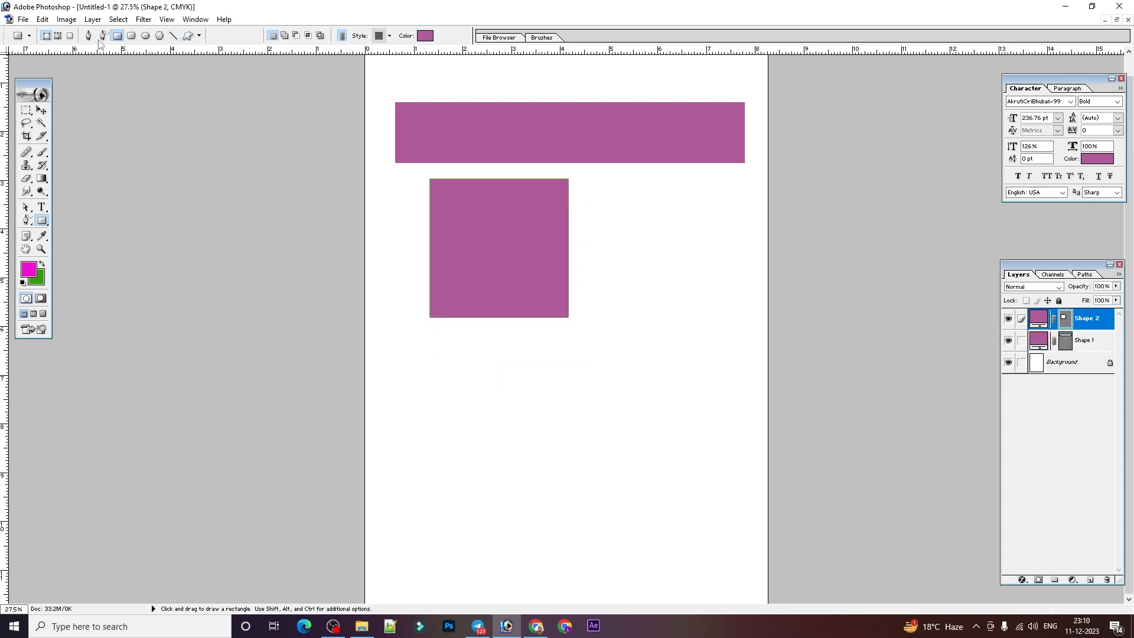
Examine the geometry options of the Rectangle tool and of the Custom Shape tool
click(200, 36)
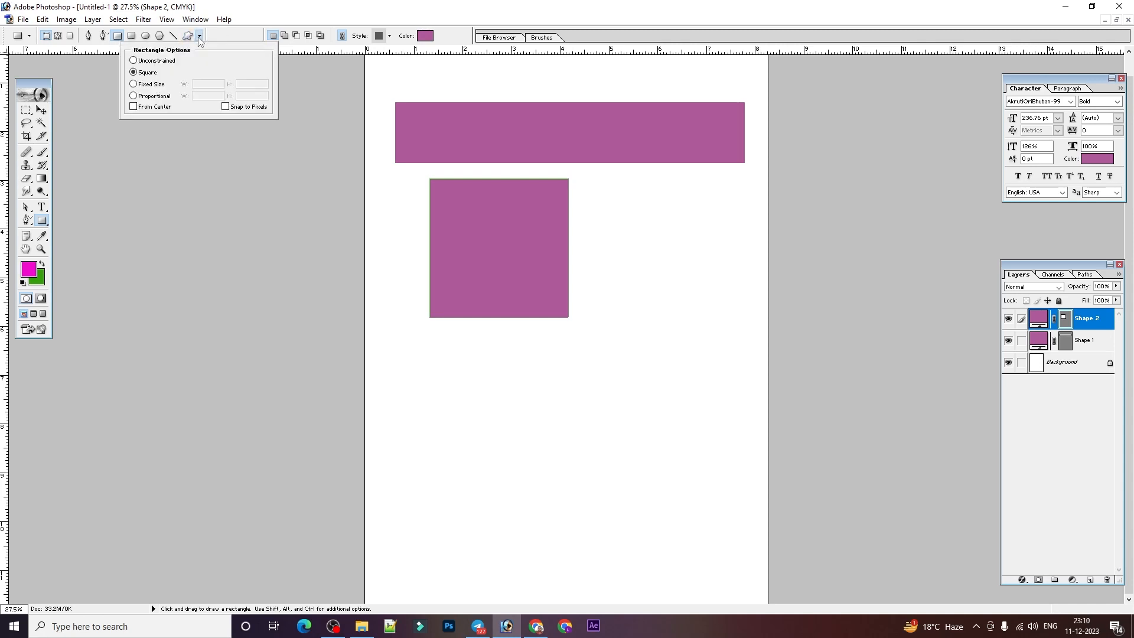
click(199, 36)
click(200, 37)
click(135, 60)
click(189, 36)
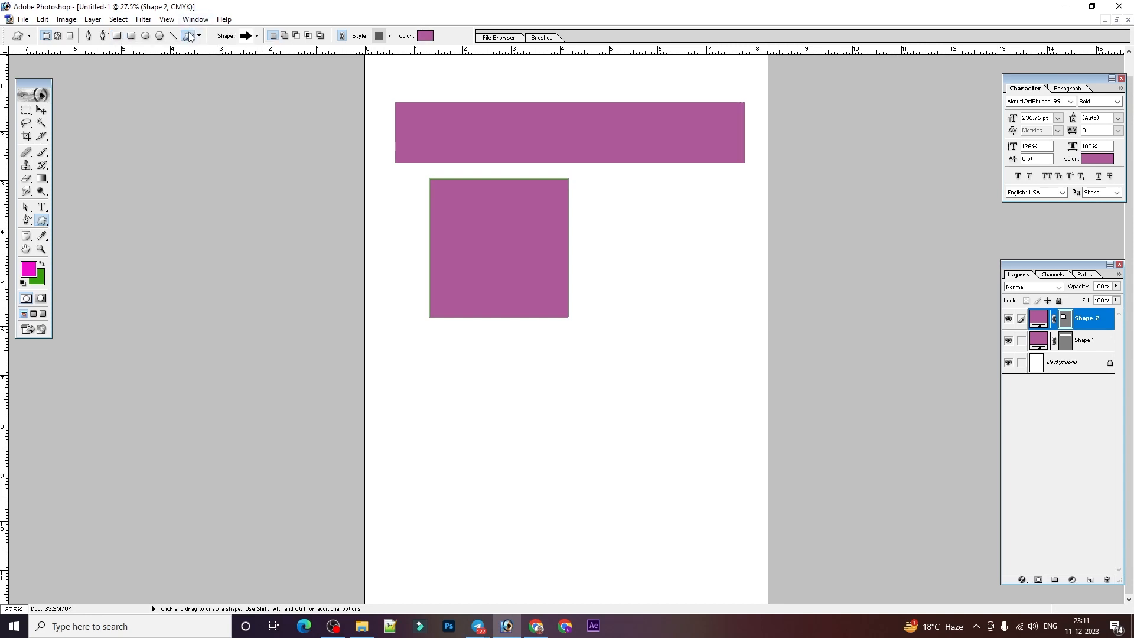
click(199, 35)
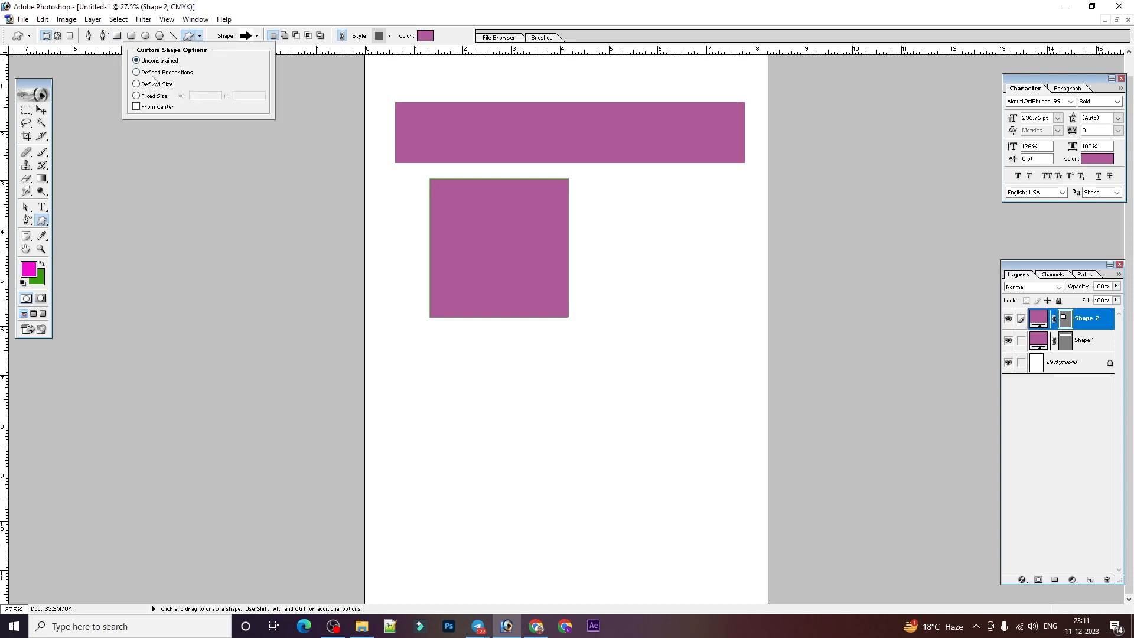
Return the Rectangle tool to unconstrained, try drawing a wide rectangle below the square, and undo it
click(118, 36)
click(199, 35)
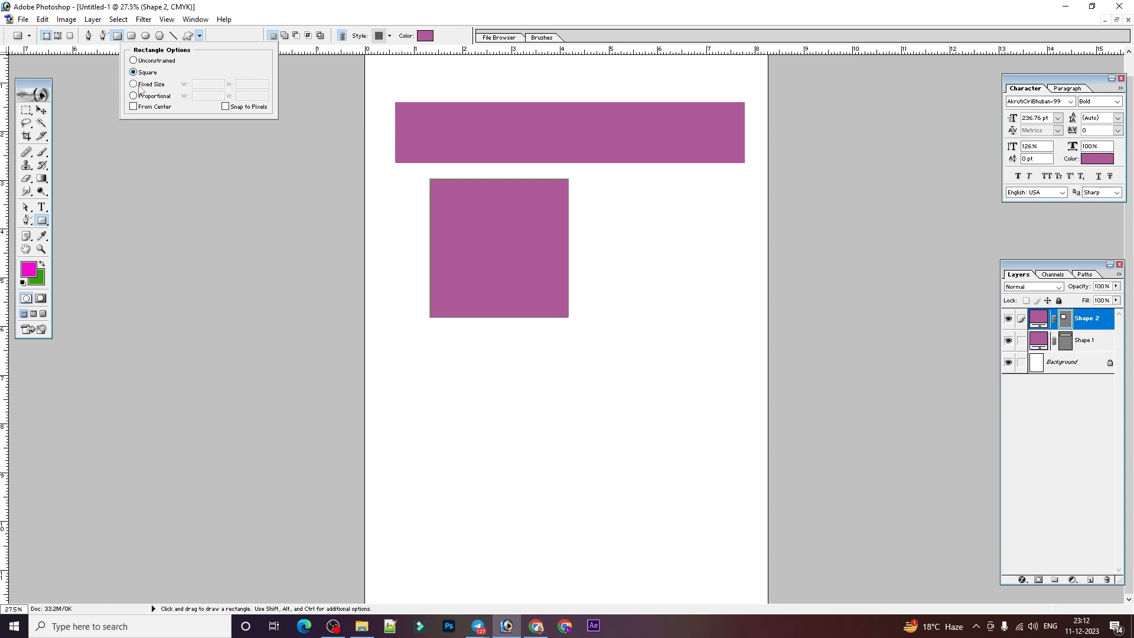
click(135, 86)
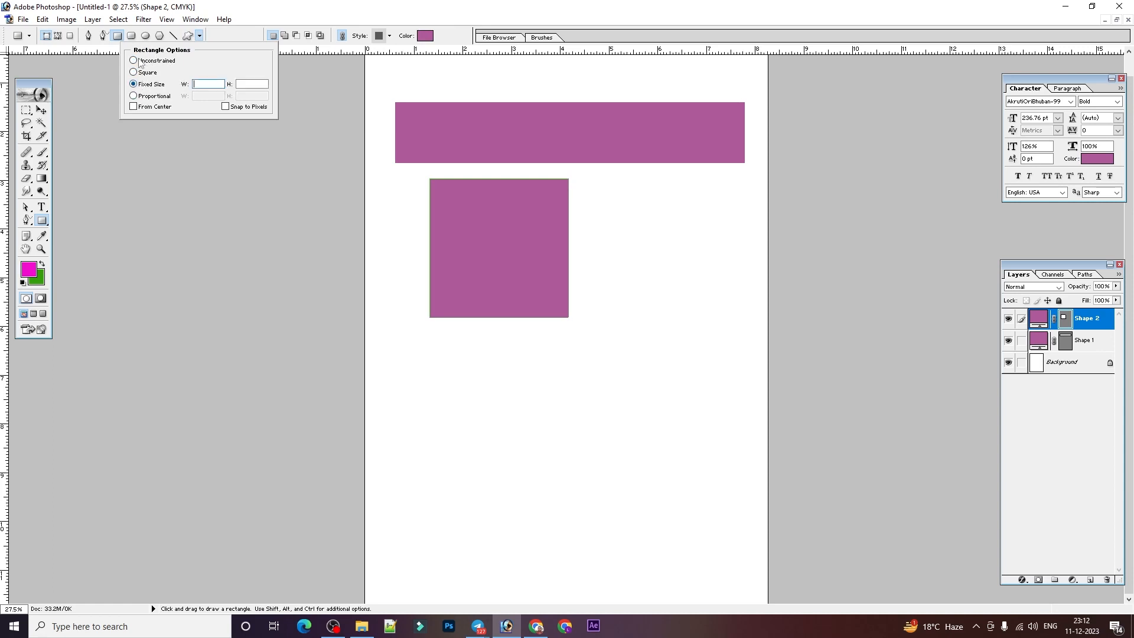
click(146, 62)
click(412, 337)
drag(411, 336, 733, 400)
key(ctrl+z)
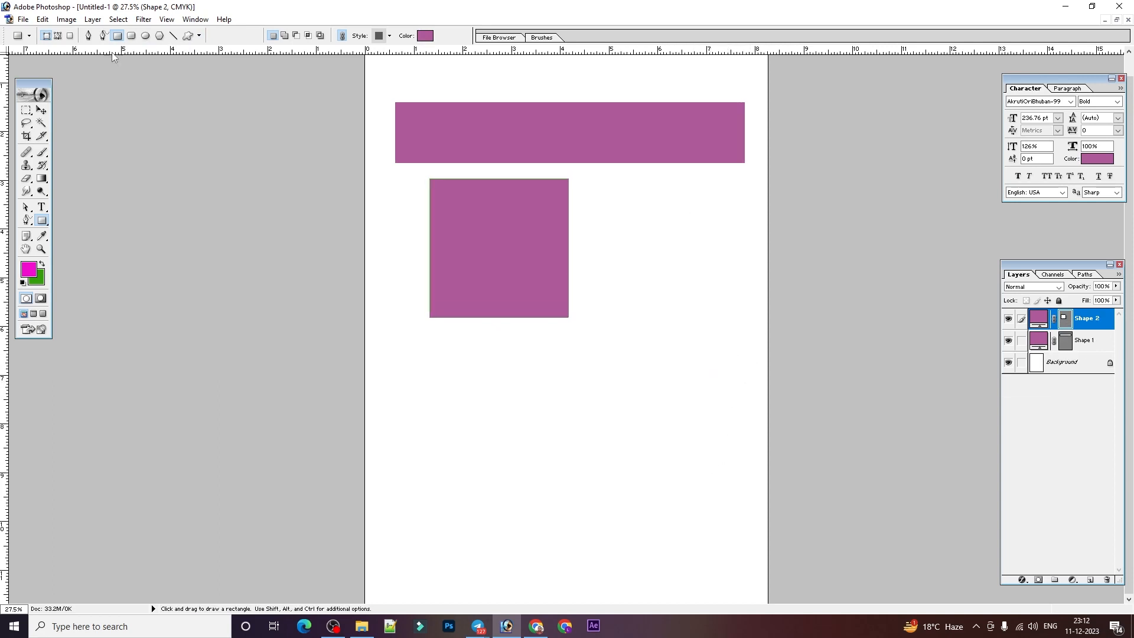
Set the Rectangle tool to a fixed size of 10 in wide by 5 in high
click(199, 36)
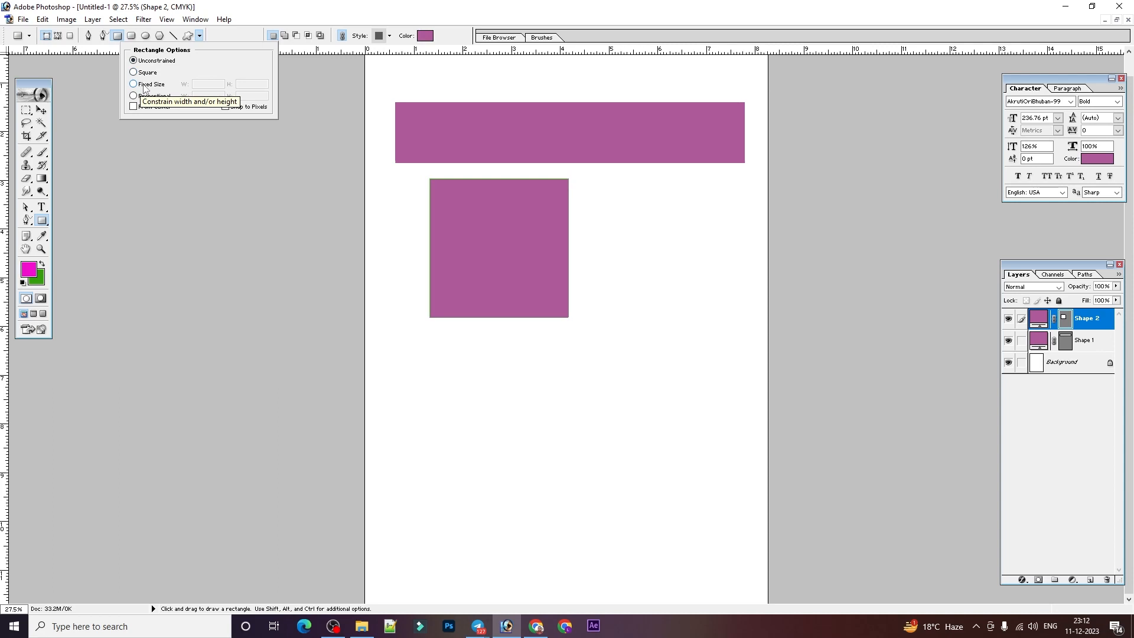
click(148, 87)
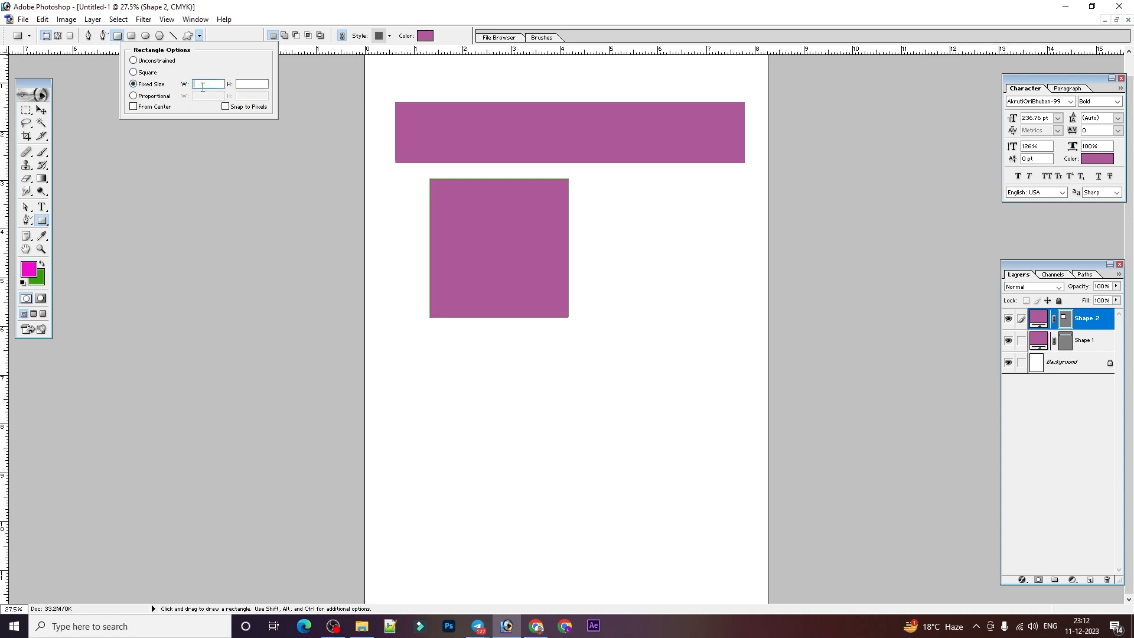
text(10)
click(238, 84)
Try placing the 10 by 5 in rectangle over the lower part of the page, and undo it
drag(398, 347, 299, 315)
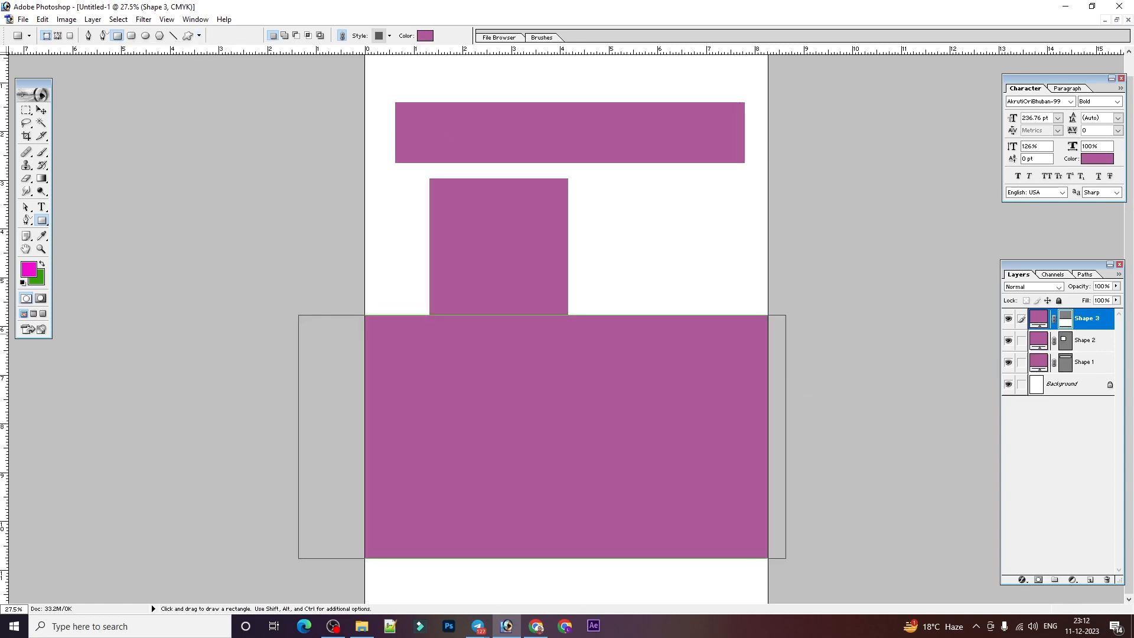
click(682, 421)
key(ctrl+z)
key(ctrl+z)
key(ctrl+alt+z)
key(ctrl+alt+z)
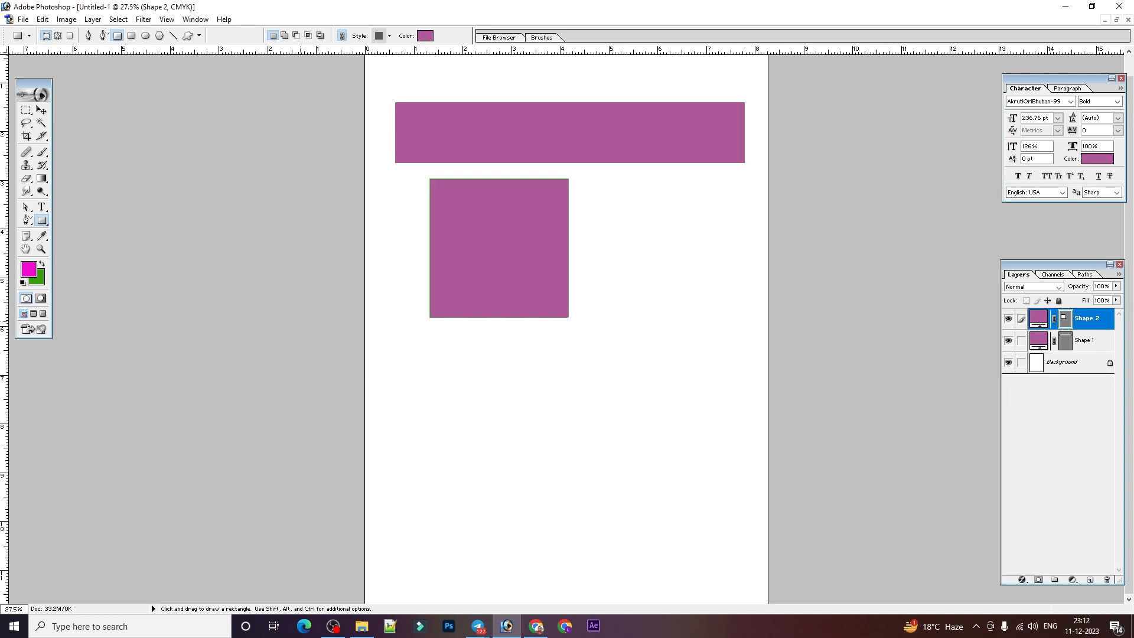
Review the fixed width and height entries in the Rectangle tool's options
click(201, 36)
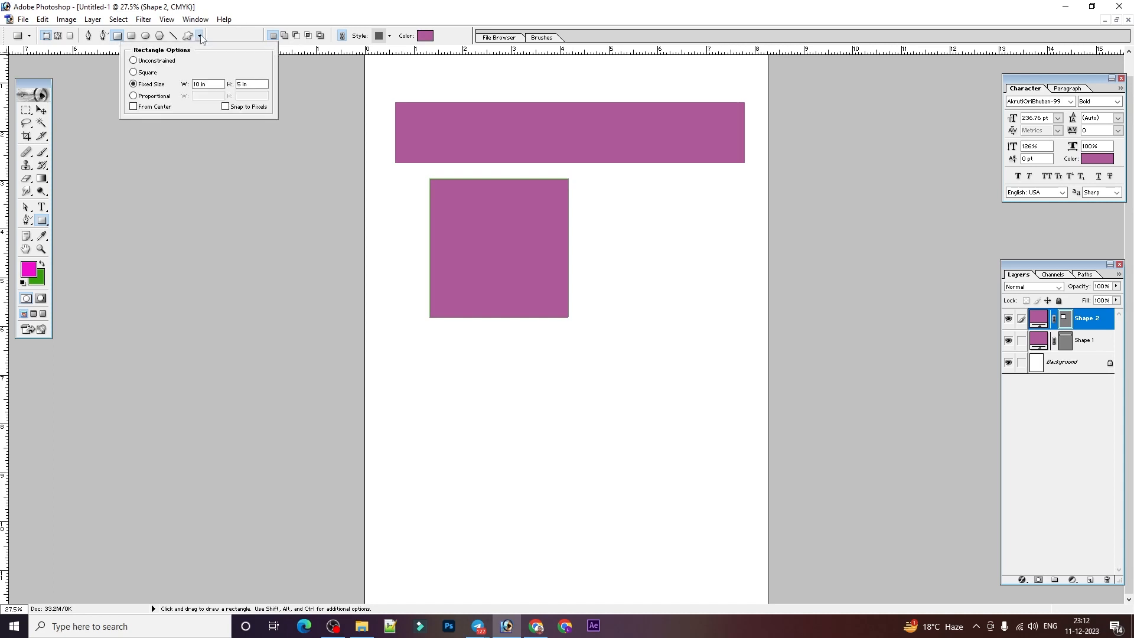
click(208, 84)
click(245, 84)
click(201, 83)
click(247, 84)
click(201, 84)
Try placing the fixed-size rectangle at several different positions below the square, and undo each placement
drag(512, 471, 329, 381)
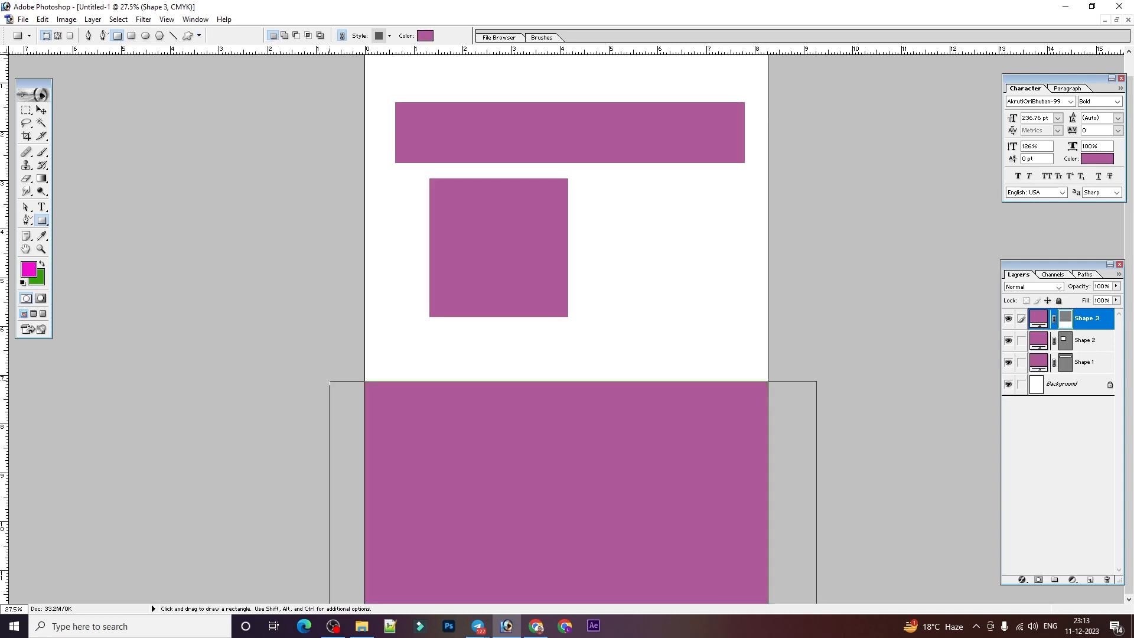
click(387, 342)
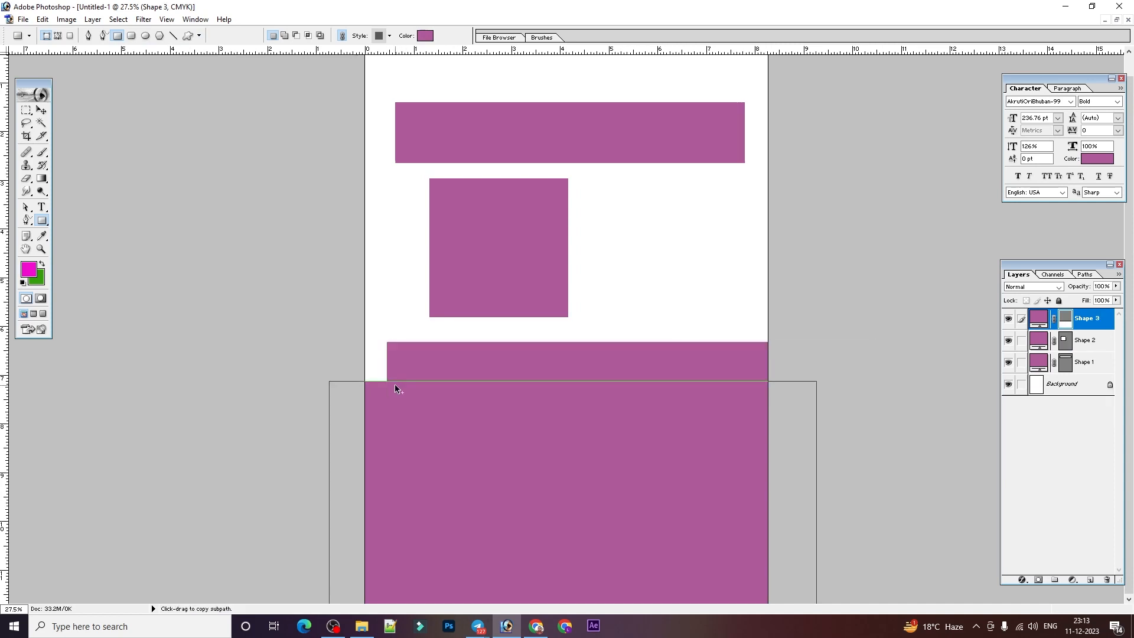
key(ctrl+alt+z)
key(ctrl+alt+z)
click(358, 331)
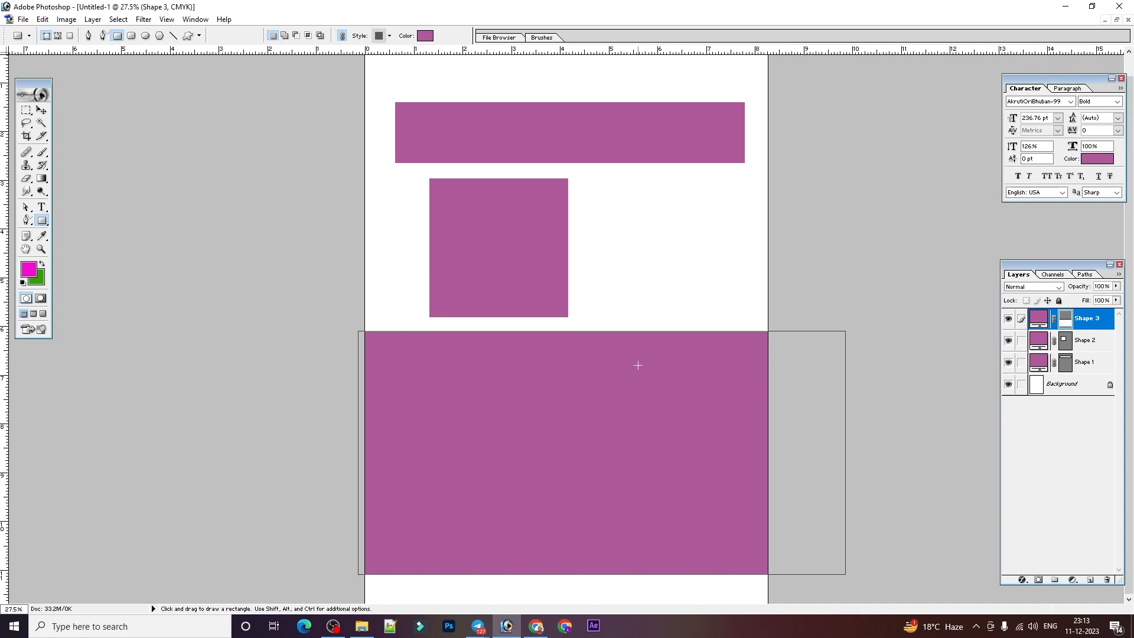
key(ctrl+alt+z)
Compare the geometry options of the Custom Shape tool with those of the Rounded Rectangle tool
click(187, 37)
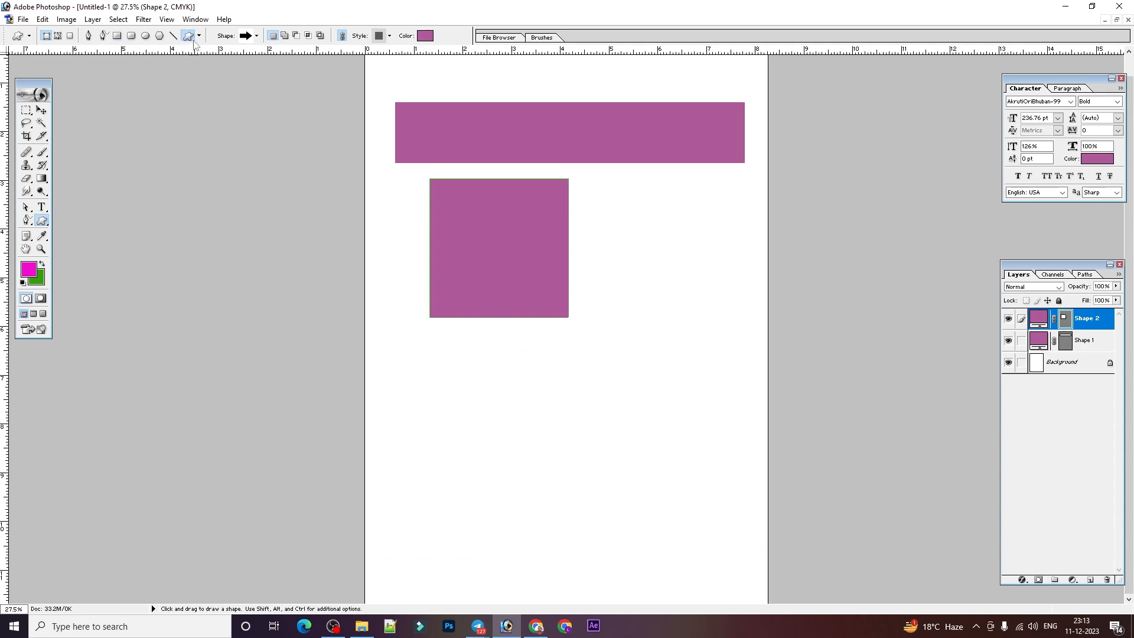
click(199, 35)
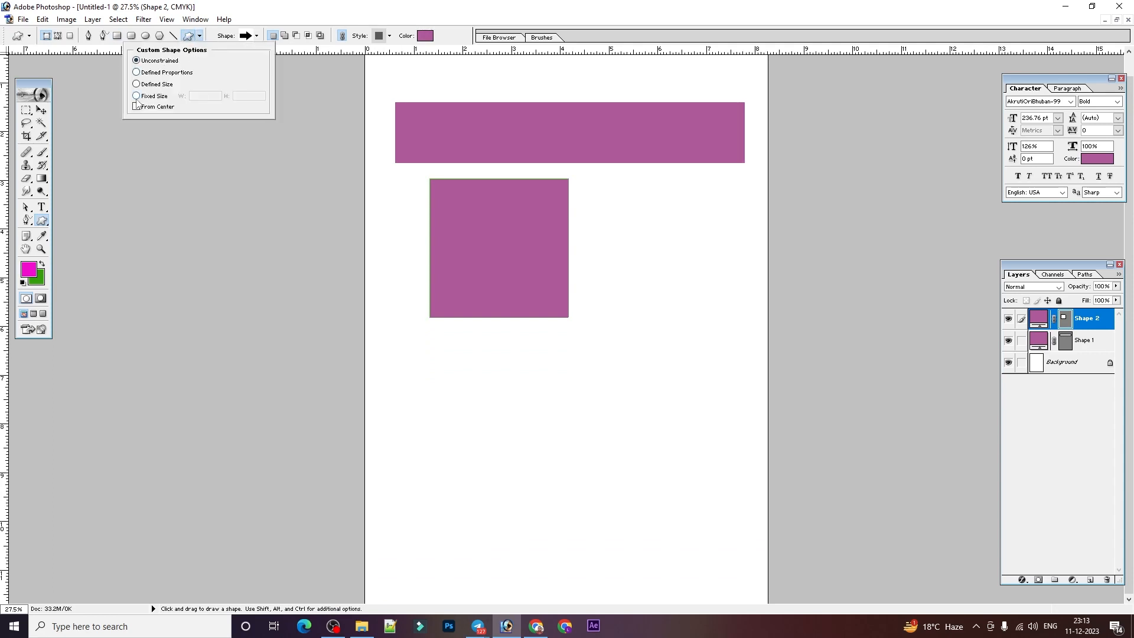
click(118, 36)
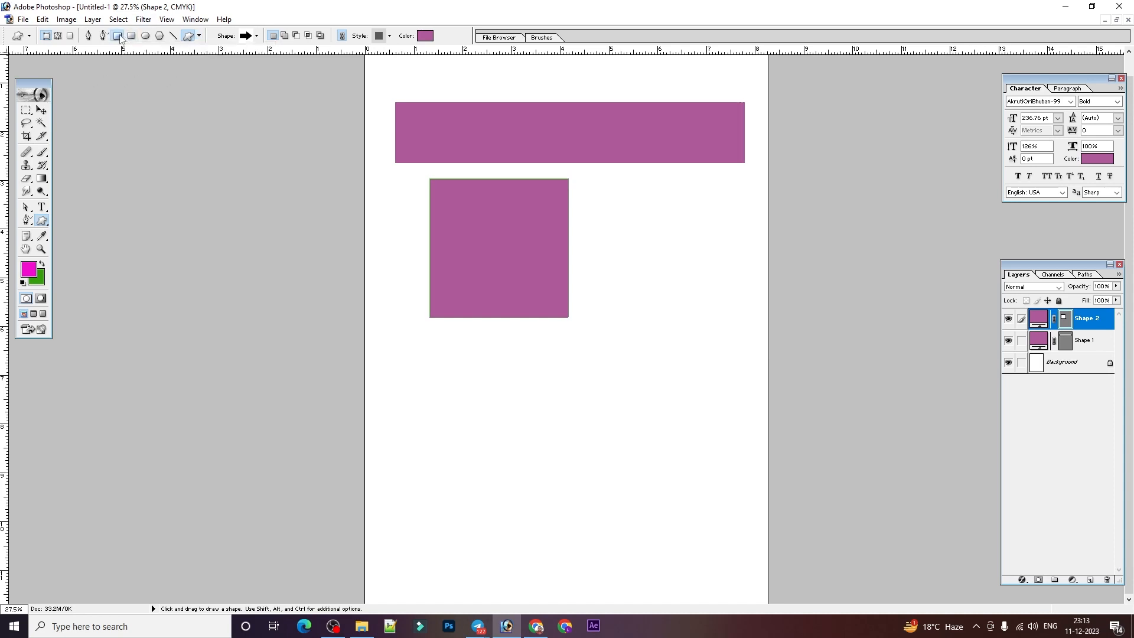
click(133, 36)
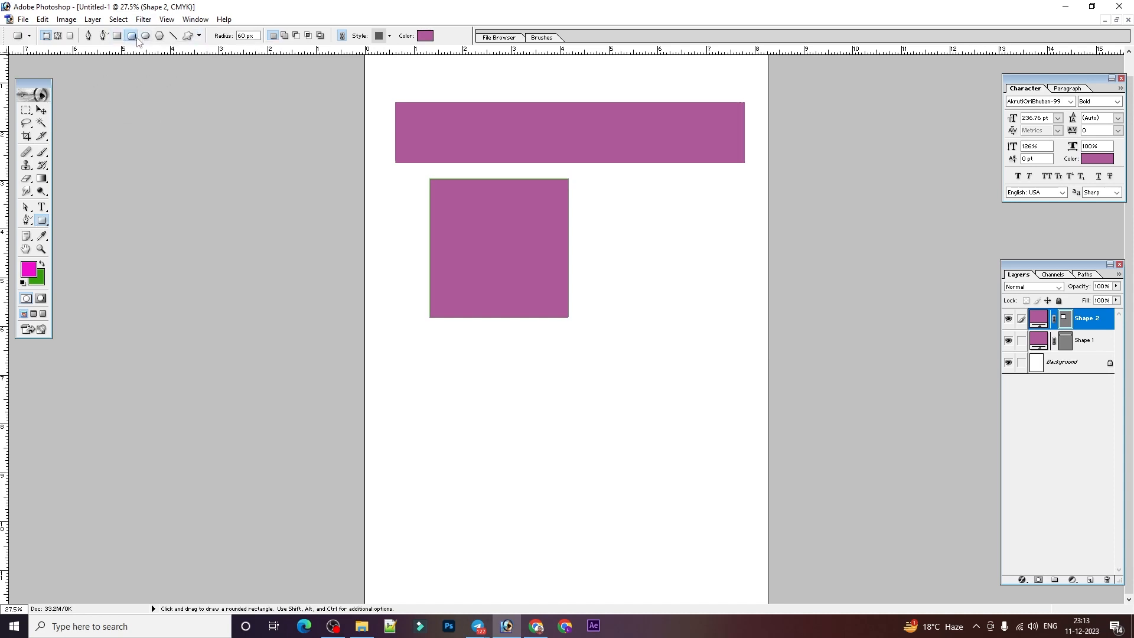
click(200, 36)
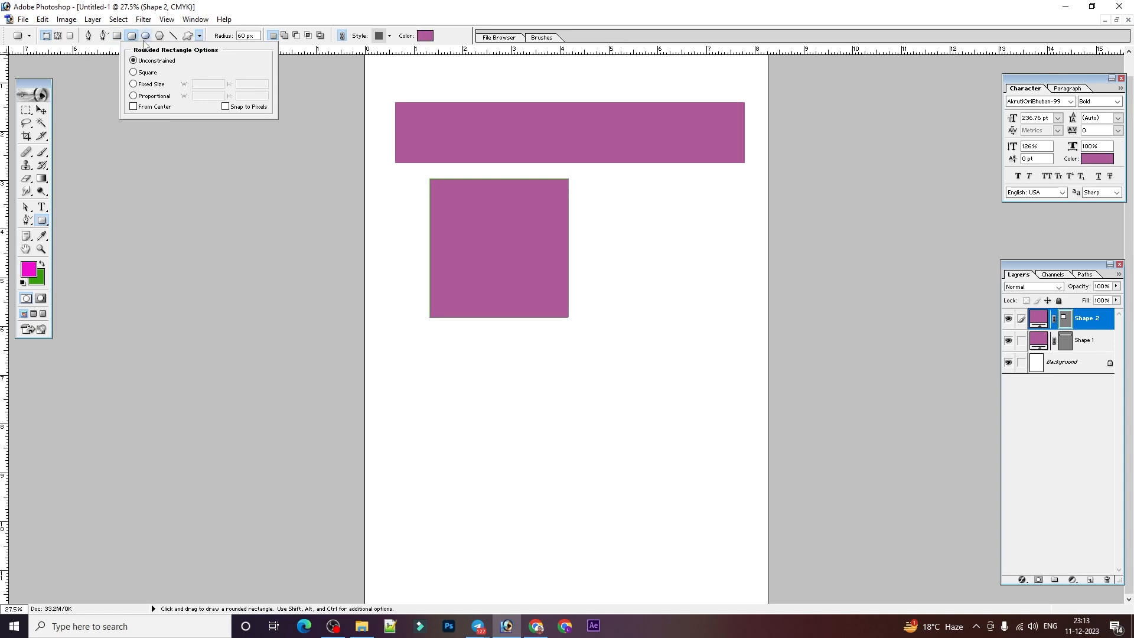
Switch back to the Custom Shape tool and set its geometry option to Fixed Size
click(188, 36)
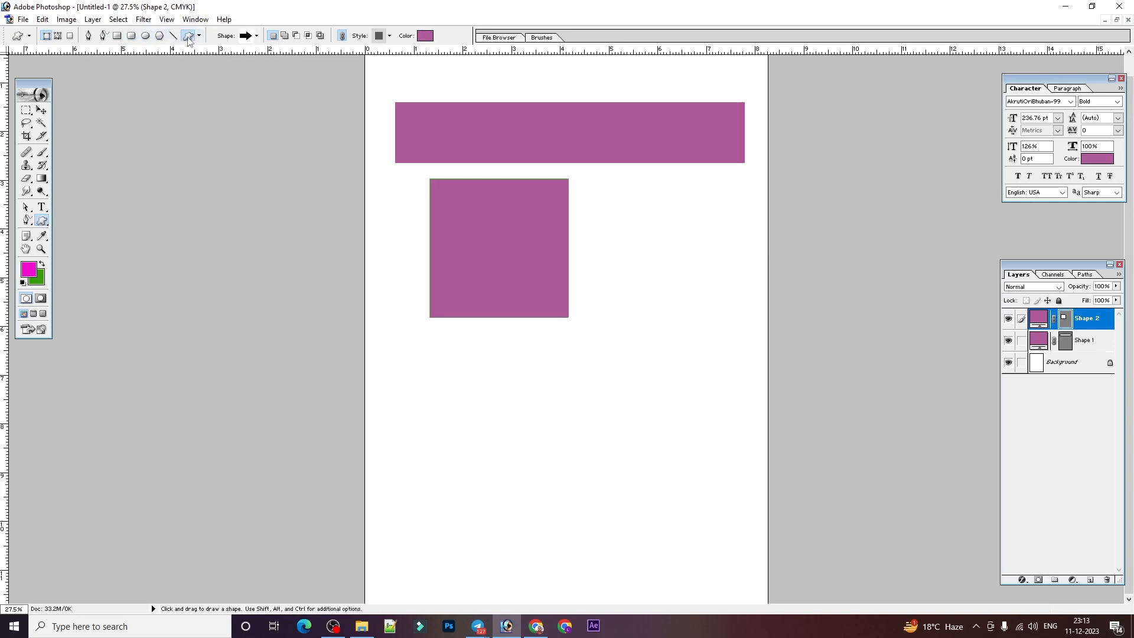
click(200, 36)
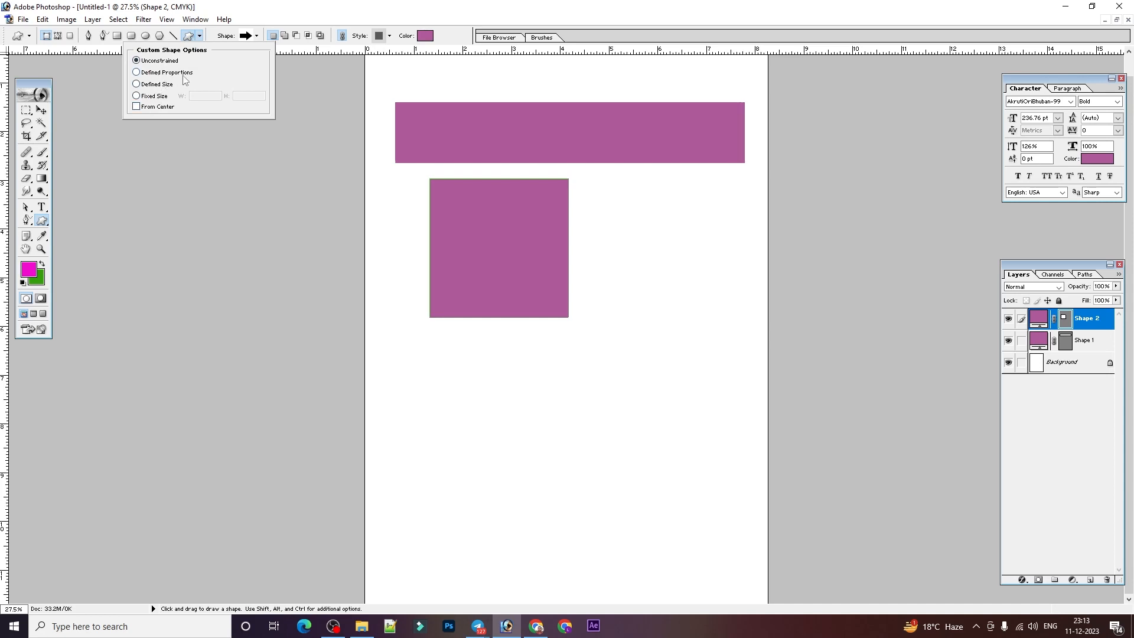
click(165, 87)
click(153, 96)
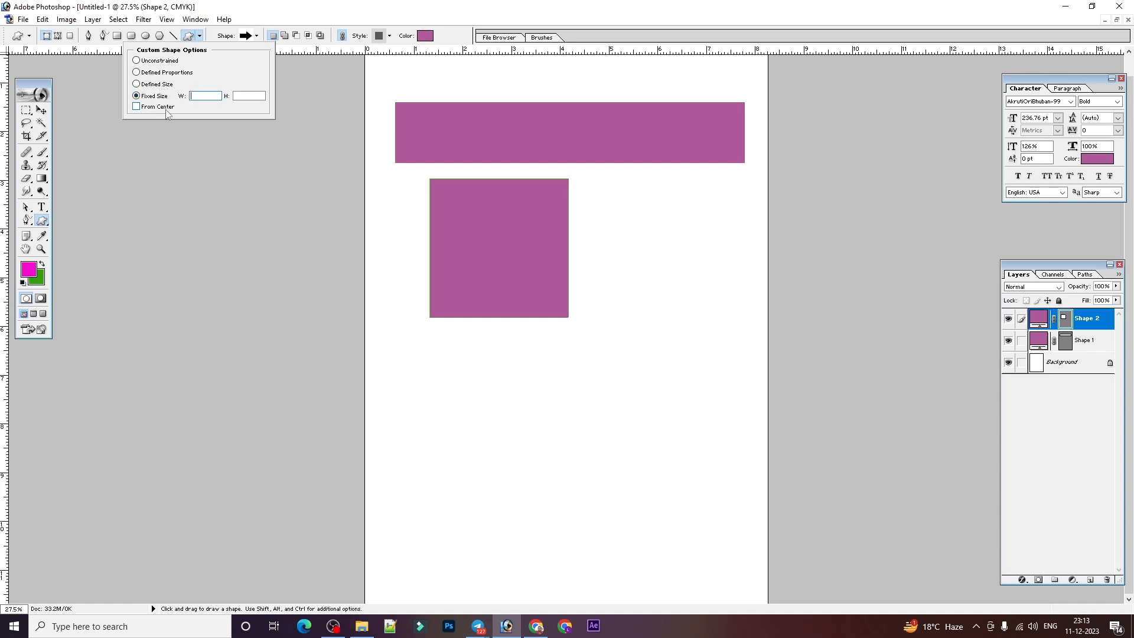
Set the Custom Shape tool to Unconstrained, try drawing a wide arrow below the square, and undo it
click(138, 61)
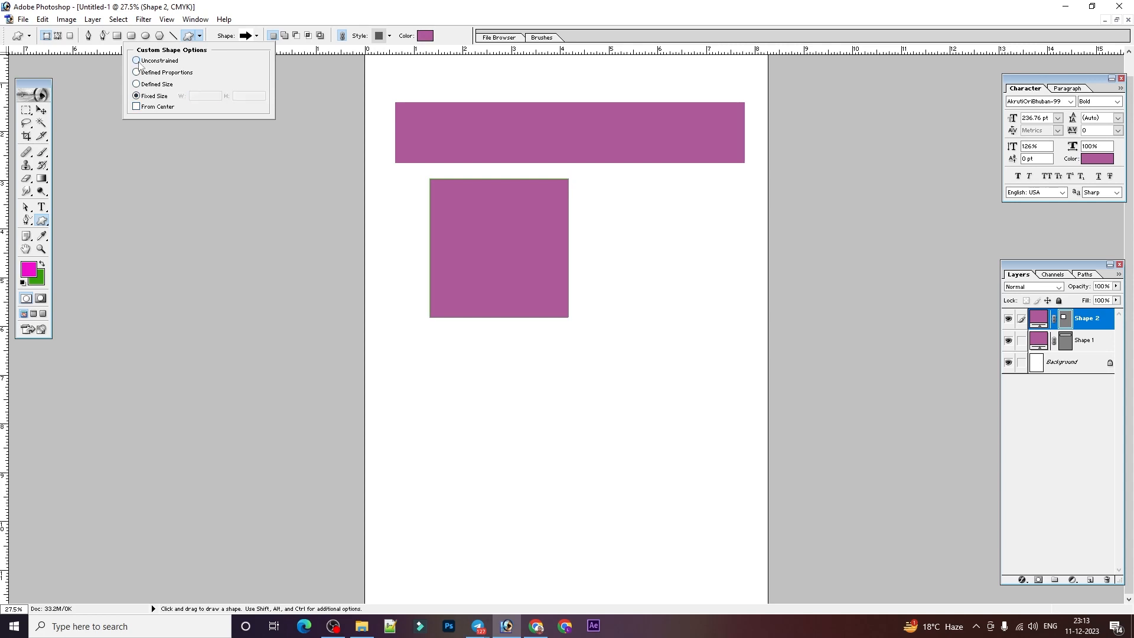
drag(385, 345, 704, 416)
key(ctrl+z)
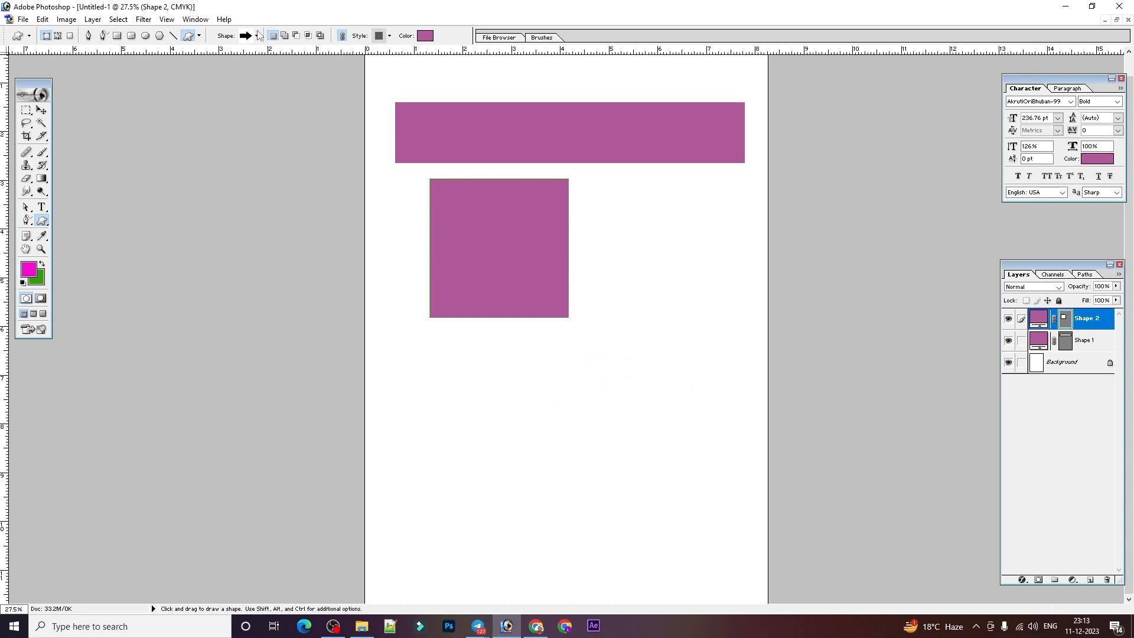
click(256, 36)
click(254, 38)
Try drawing several arrows of different sizes with the Custom Shape tool set to Defined Proportions, and undo them all
click(199, 36)
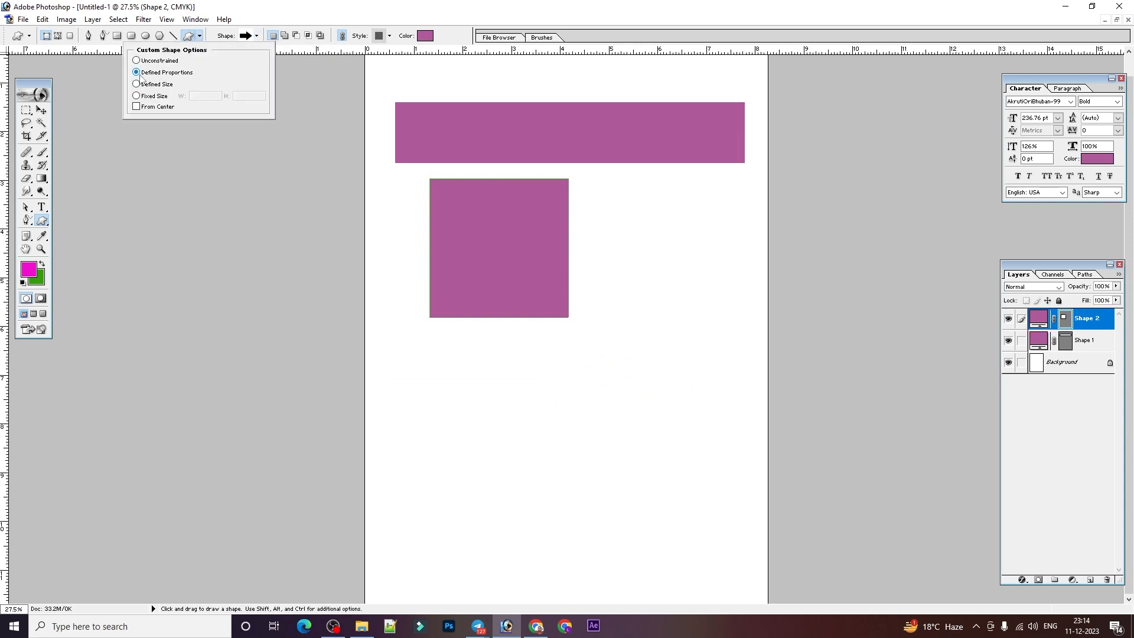
drag(427, 332, 648, 448)
mouse_move(599, 344)
mouse_down()
mouse_move(742, 446)
mouse_move(768, 447)
mouse_up()
drag(671, 291, 733, 352)
drag(626, 199, 732, 305)
drag(562, 144, 673, 249)
key(ctrl+z)
key(ctrl+z)
key(ctrl+alt+z)
key(ctrl+alt+z)
key(ctrl+alt+z)
key(ctrl+alt+z)
key(ctrl+alt+z)
key(ctrl+alt+z)
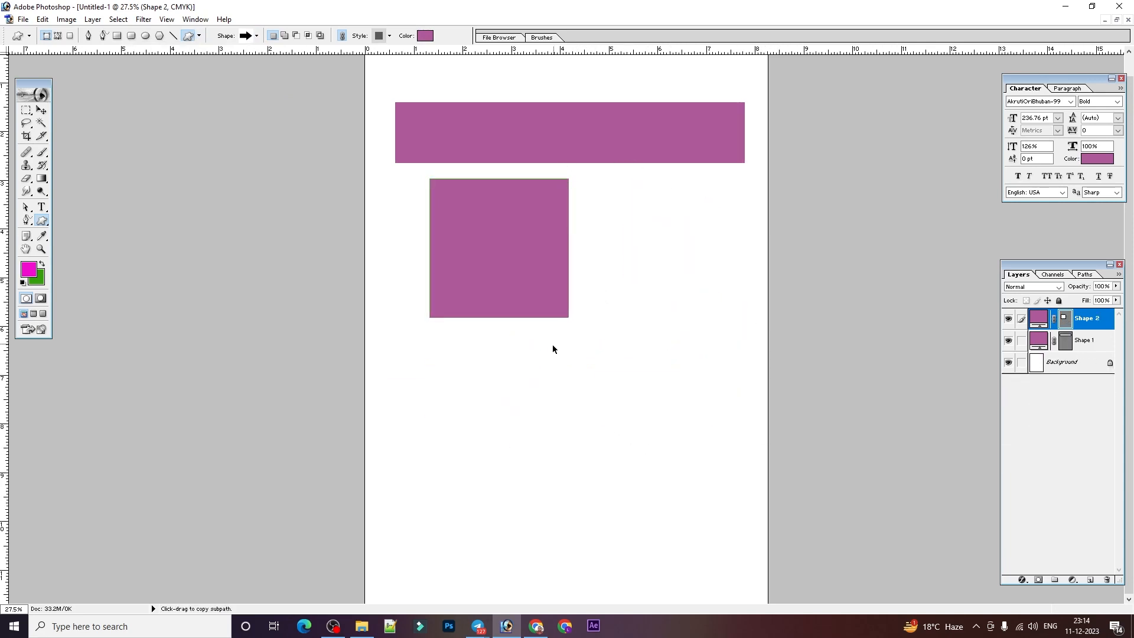
Try drawing several arrows around the empty page area with the Custom Shape tool set to Defined Size, and undo them all
click(254, 37)
click(252, 34)
click(254, 36)
click(254, 37)
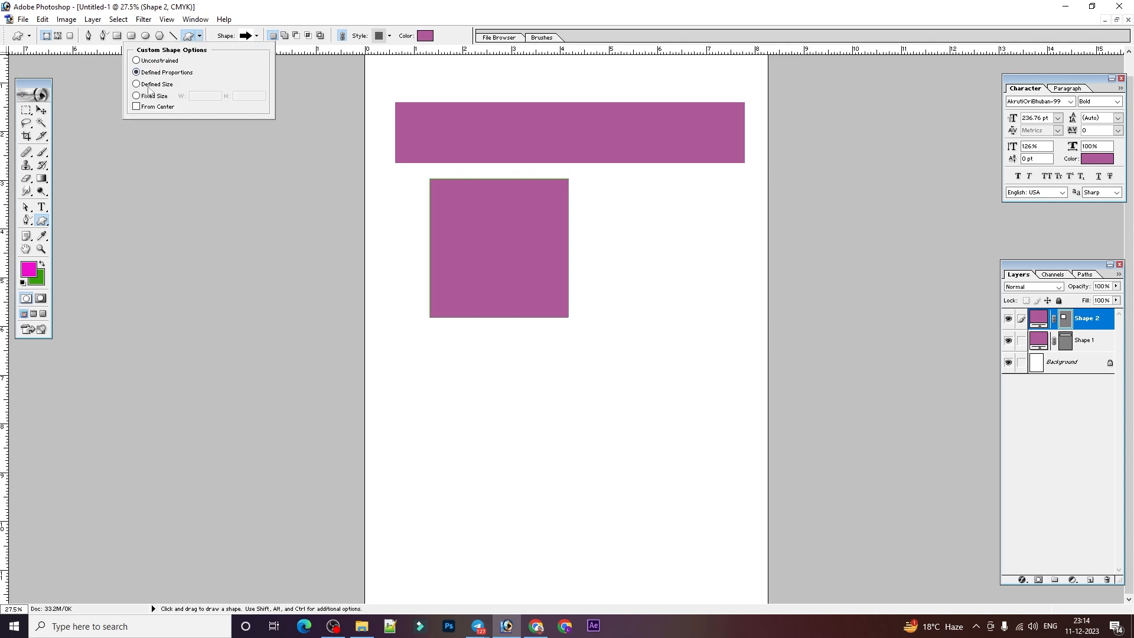
click(148, 87)
drag(443, 308, 521, 370)
drag(529, 416, 532, 421)
drag(601, 403, 604, 410)
drag(608, 331, 623, 355)
key(ctrl+z)
key(ctrl+z)
key(ctrl+alt+z)
key(ctrl+alt+z)
key(ctrl+alt+z)
key(ctrl+alt+z)
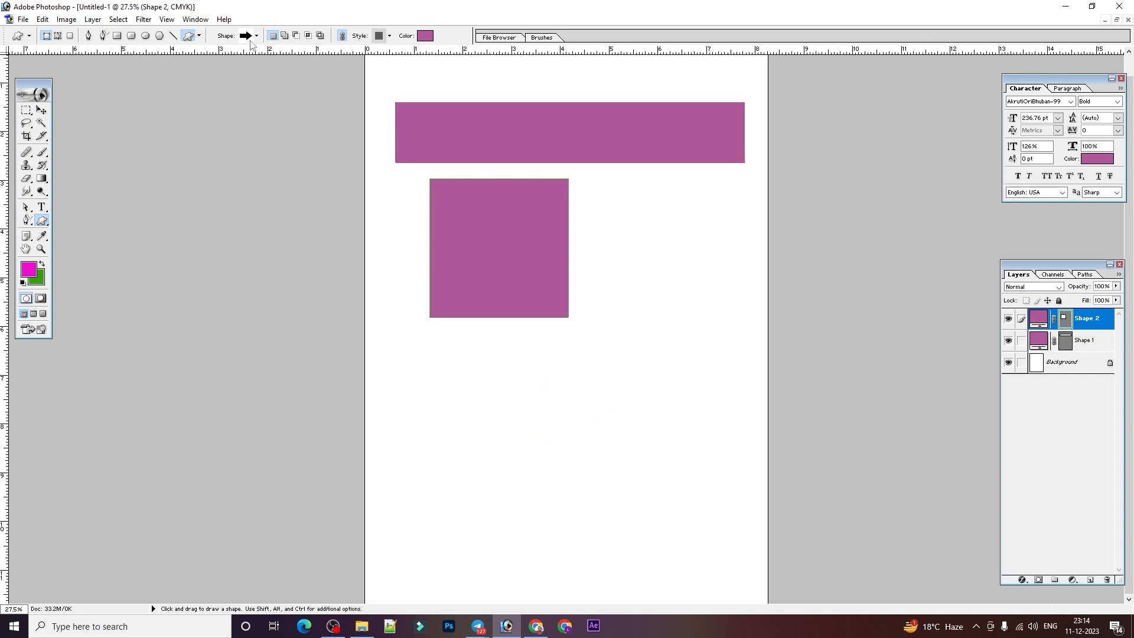
Set the Custom Shape tool to a fixed size of 10 in by 5 in, try placing the arrow below the square, and undo it
click(199, 35)
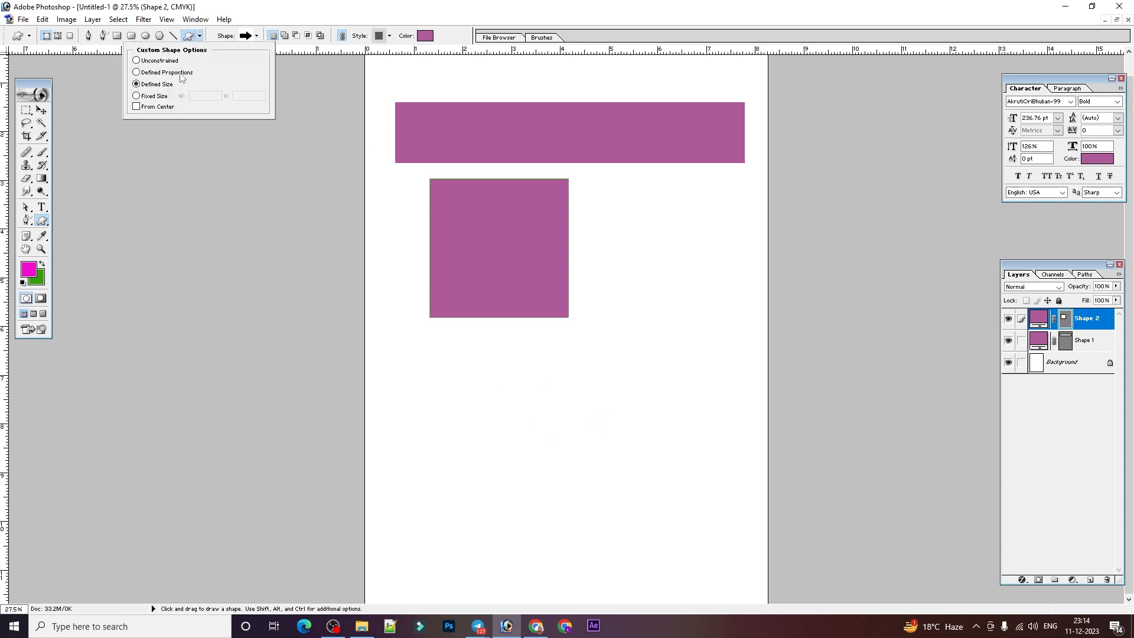
click(152, 97)
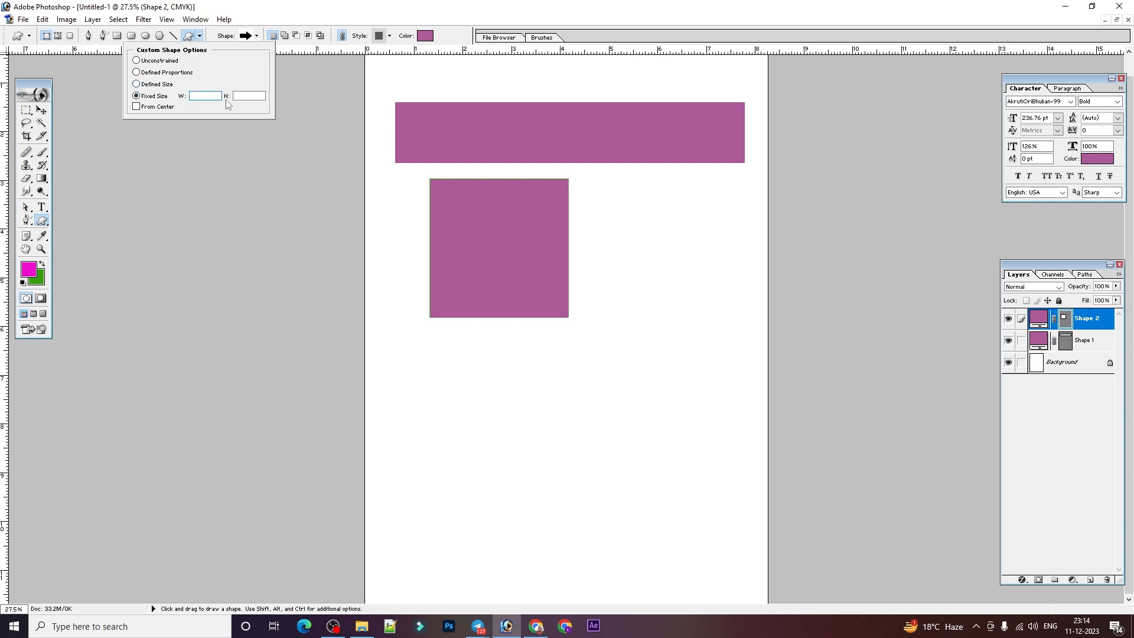
text(10)
click(235, 96)
text(5)
click(395, 388)
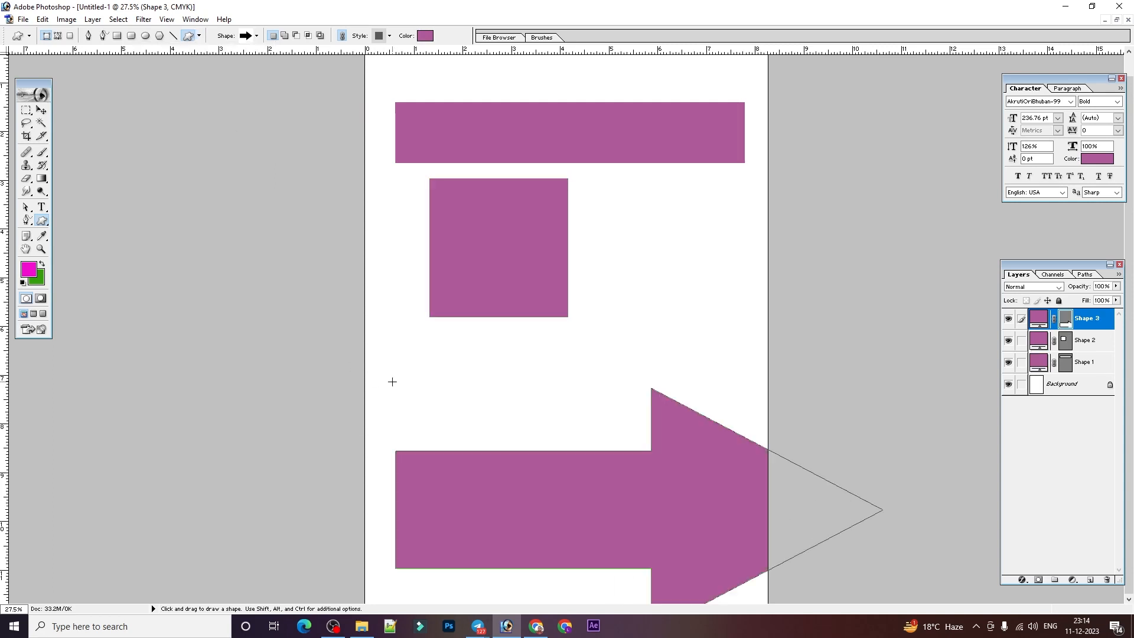
key(ctrl+z)
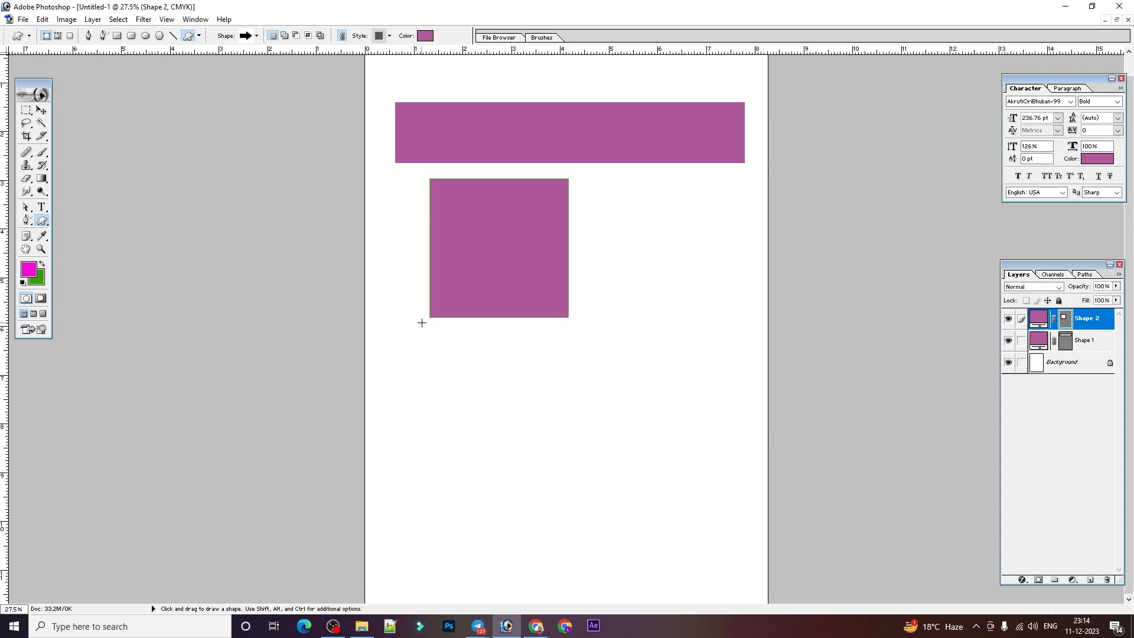
Compare the geometry options of the Custom Shape, Rectangle and Rounded Rectangle tools
click(257, 36)
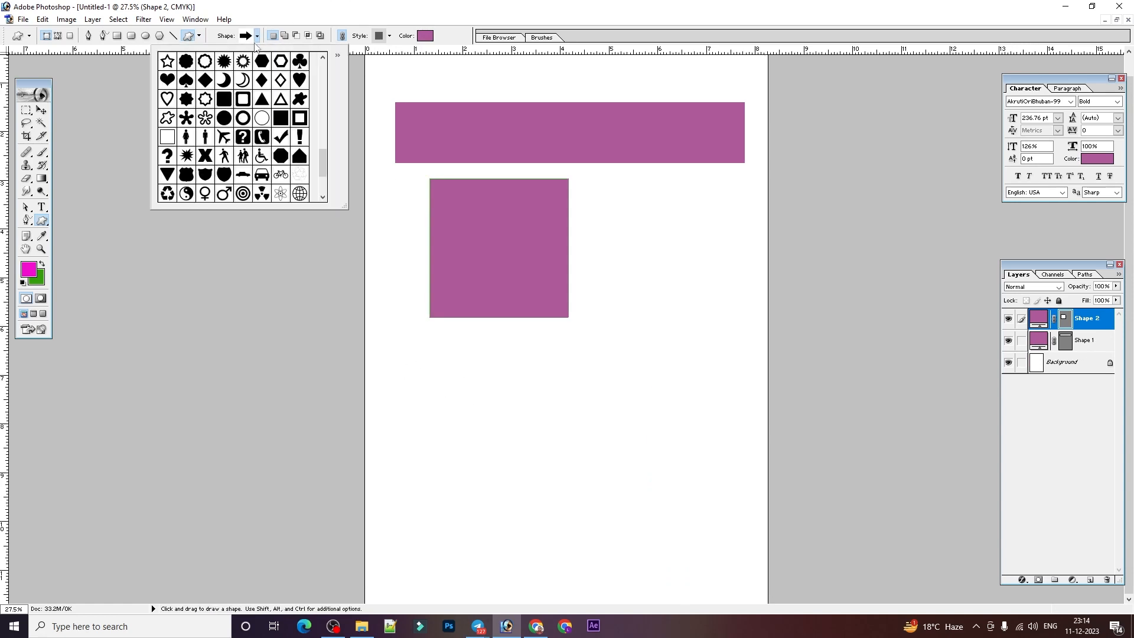
click(199, 35)
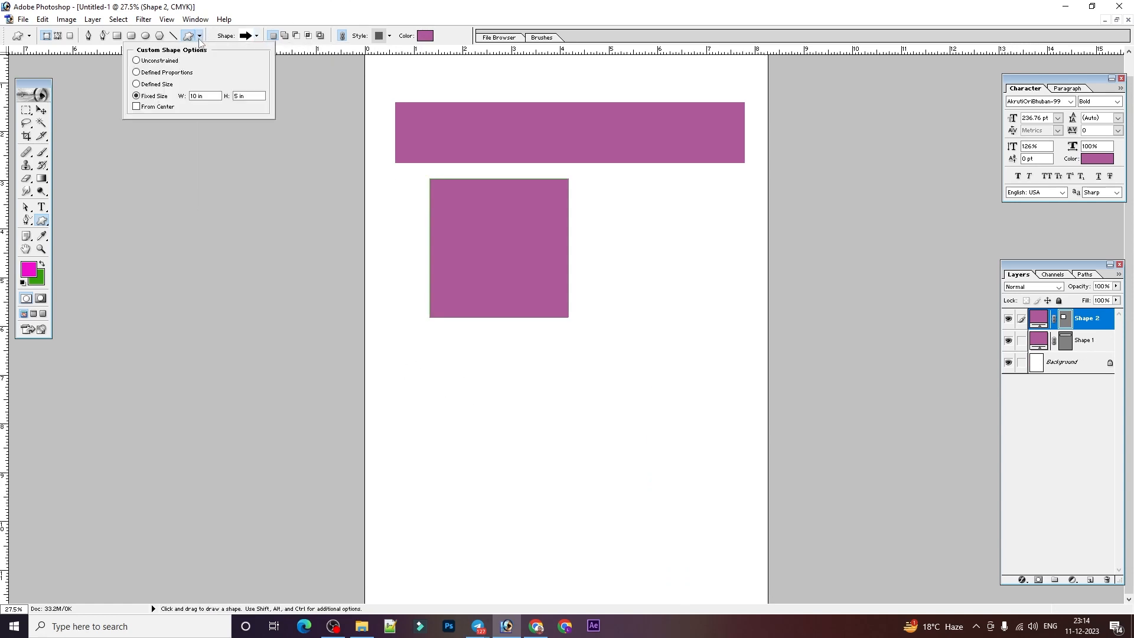
click(119, 36)
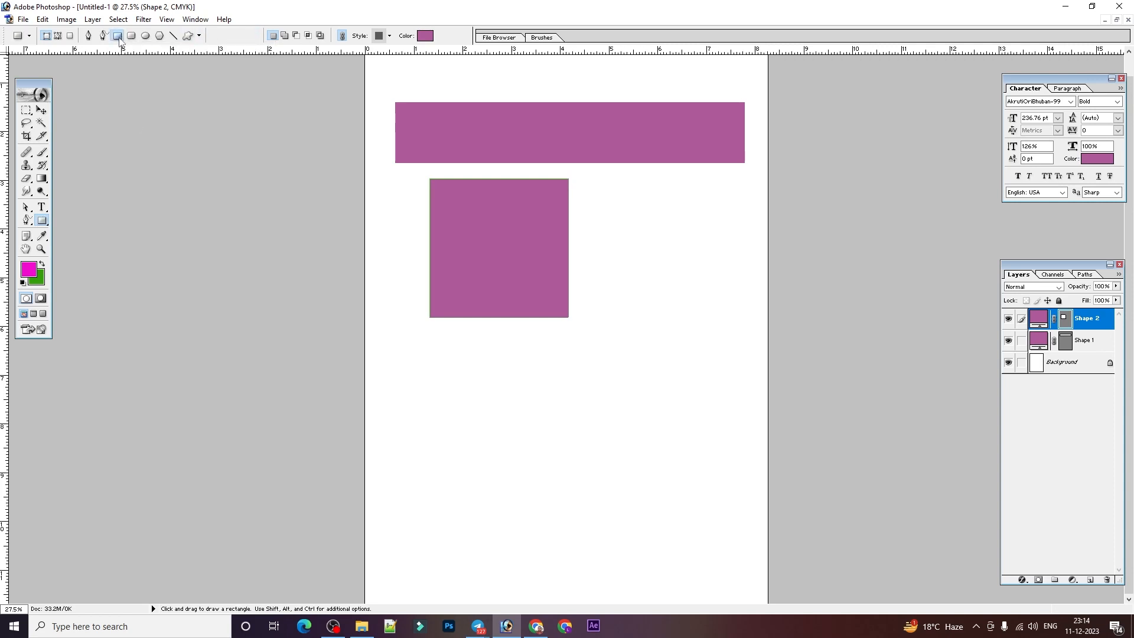
click(198, 36)
click(192, 37)
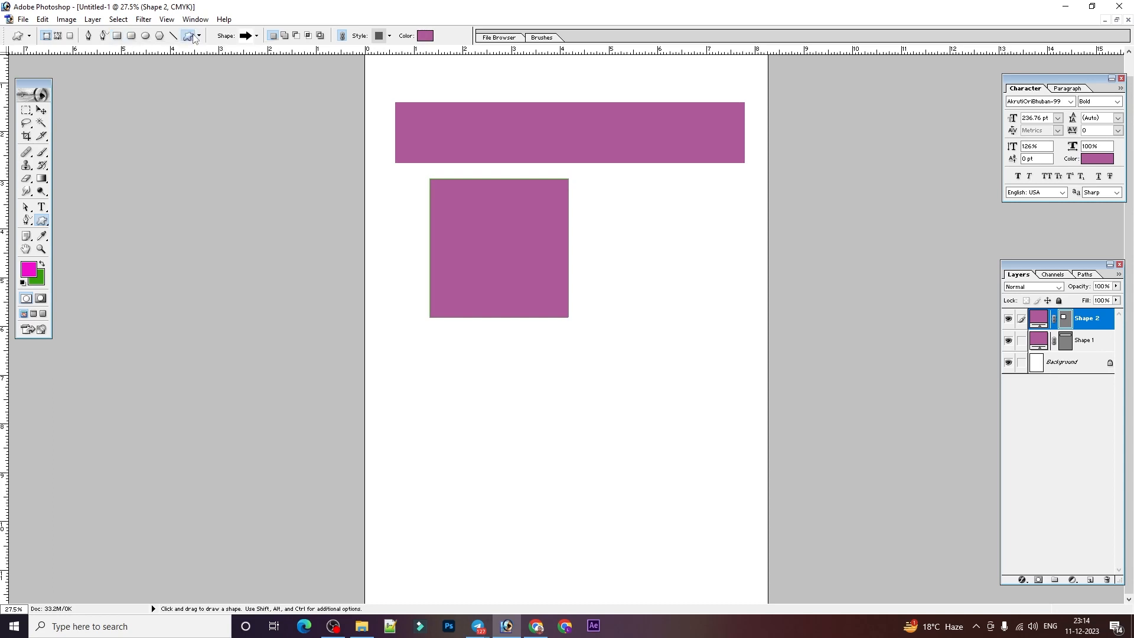
click(200, 36)
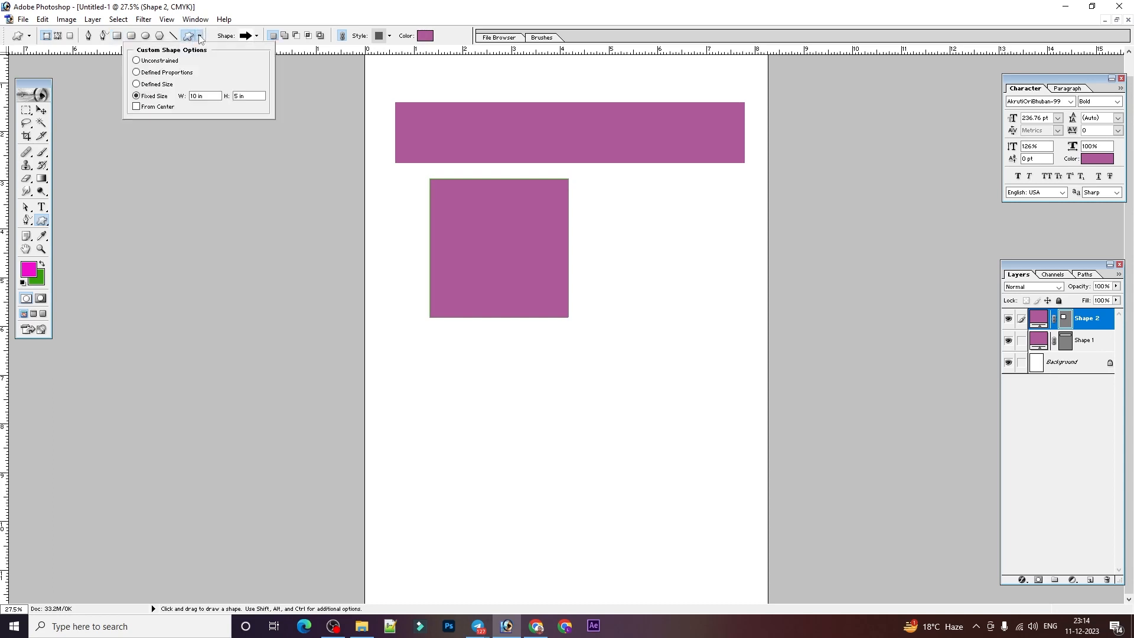
click(200, 36)
click(131, 37)
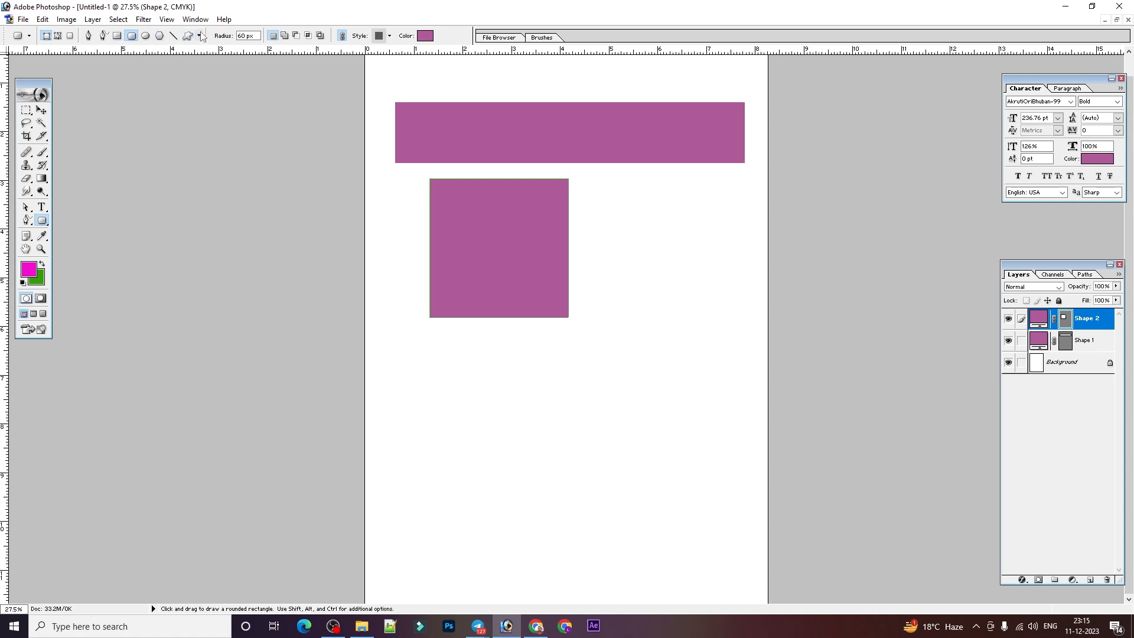
click(200, 36)
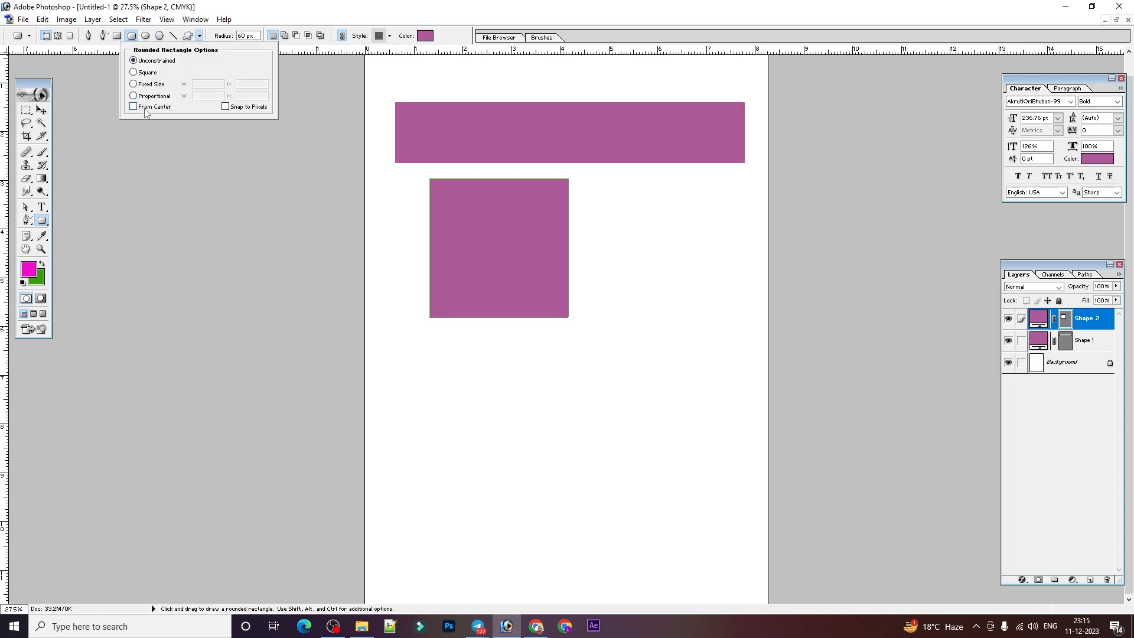
Place a fixed-size 10 in by 5 in rectangle with the Rectangle tool, starting at the page's left edge below the square
click(130, 37)
click(120, 37)
click(200, 36)
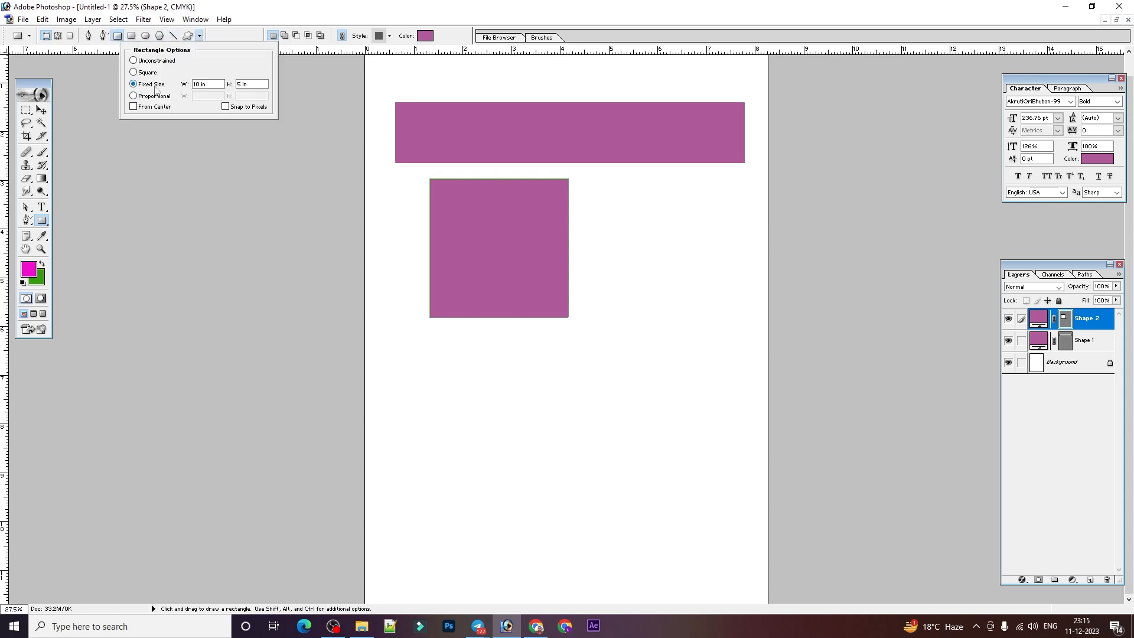
click(366, 364)
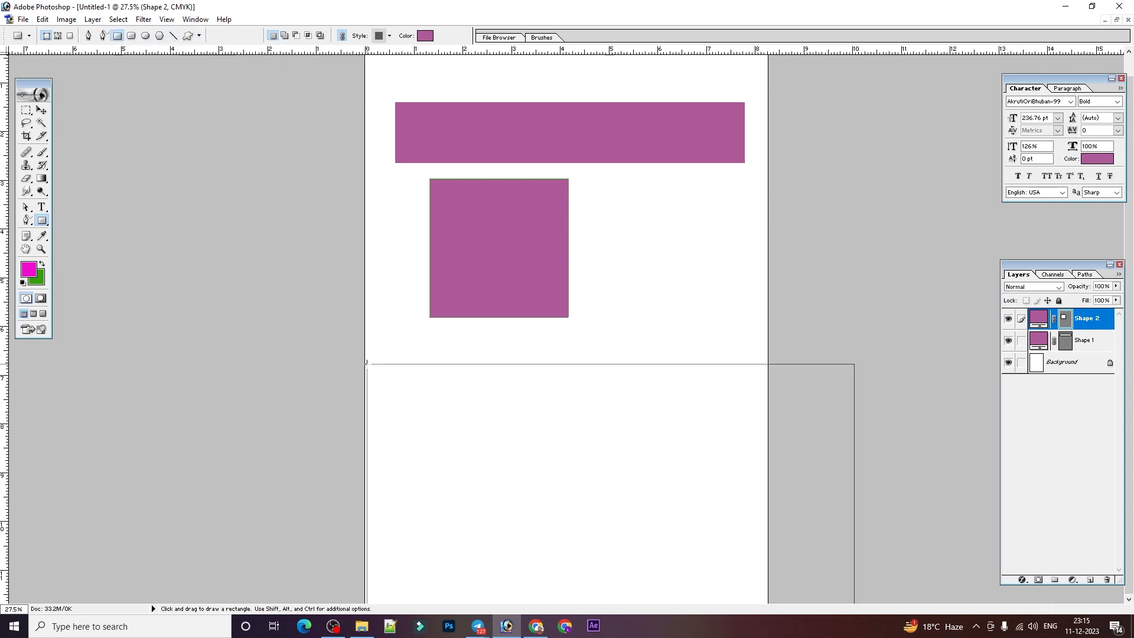
Set the Rectangle tool's geometry option to Proportional with a width of 5 and a height of 5
click(200, 36)
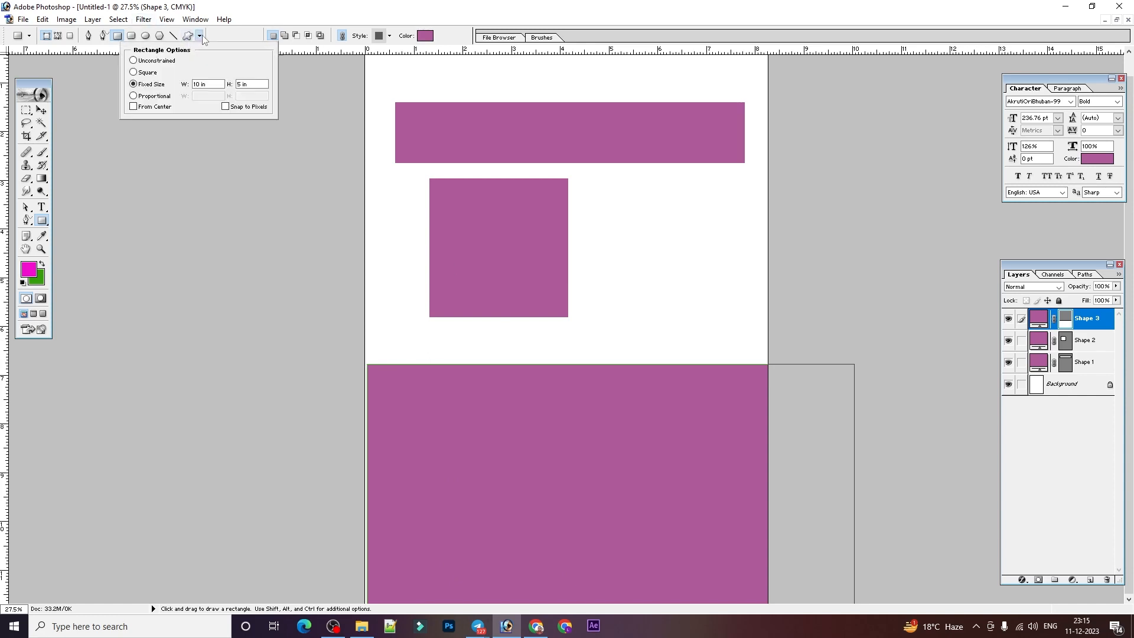
click(148, 96)
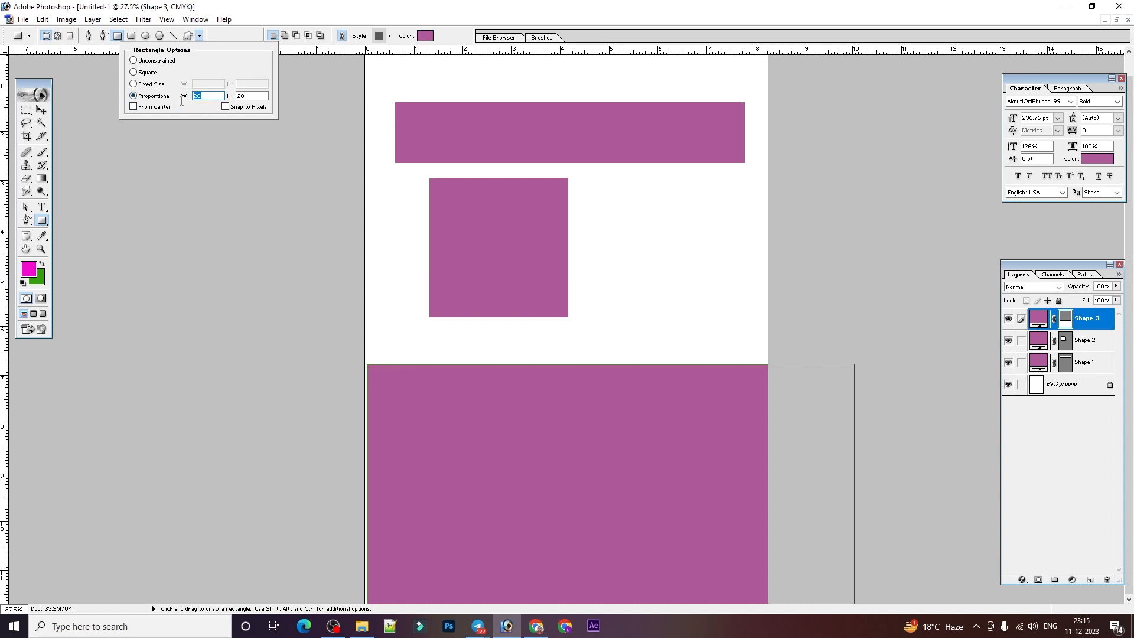
text(5)
key(Tab)
text(5)
key(Return)
Try drawing three proportional rectangles of different sizes around the square, and undo all of them
drag(373, 277, 591, 360)
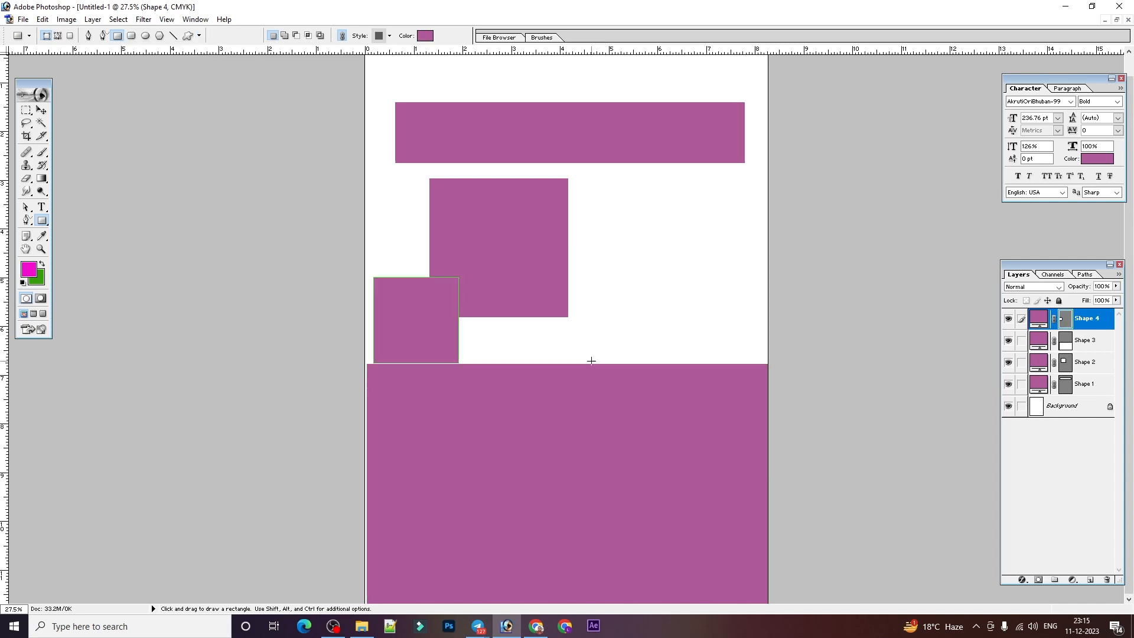
drag(531, 239, 653, 363)
drag(620, 192, 737, 308)
key(ctrl+alt+z)
key(ctrl+alt+z)
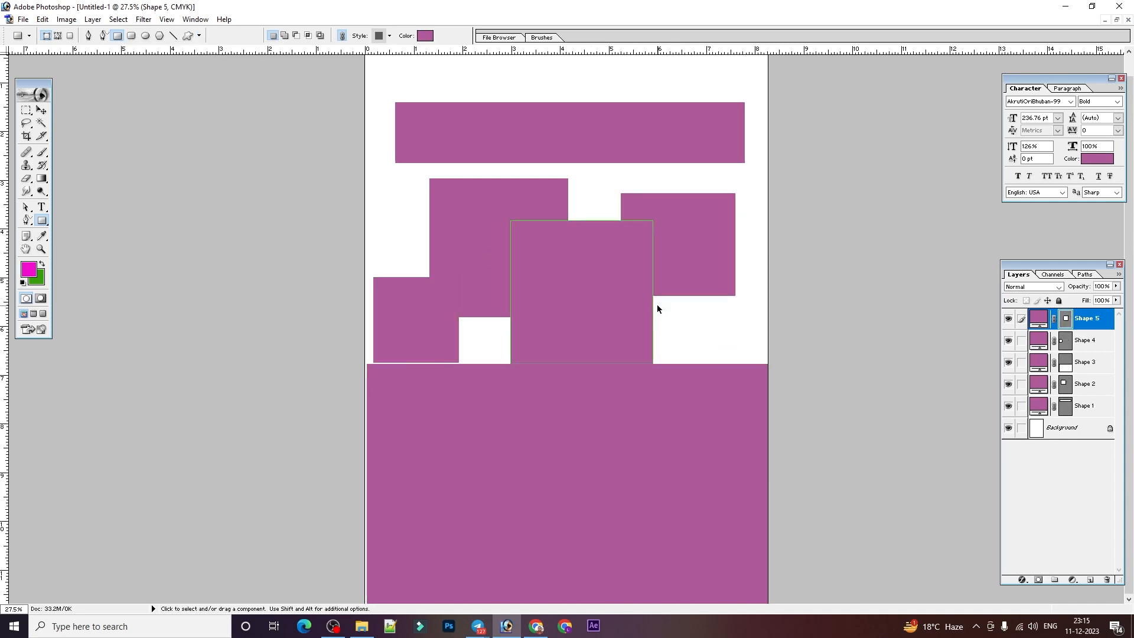
key(ctrl+alt+z)
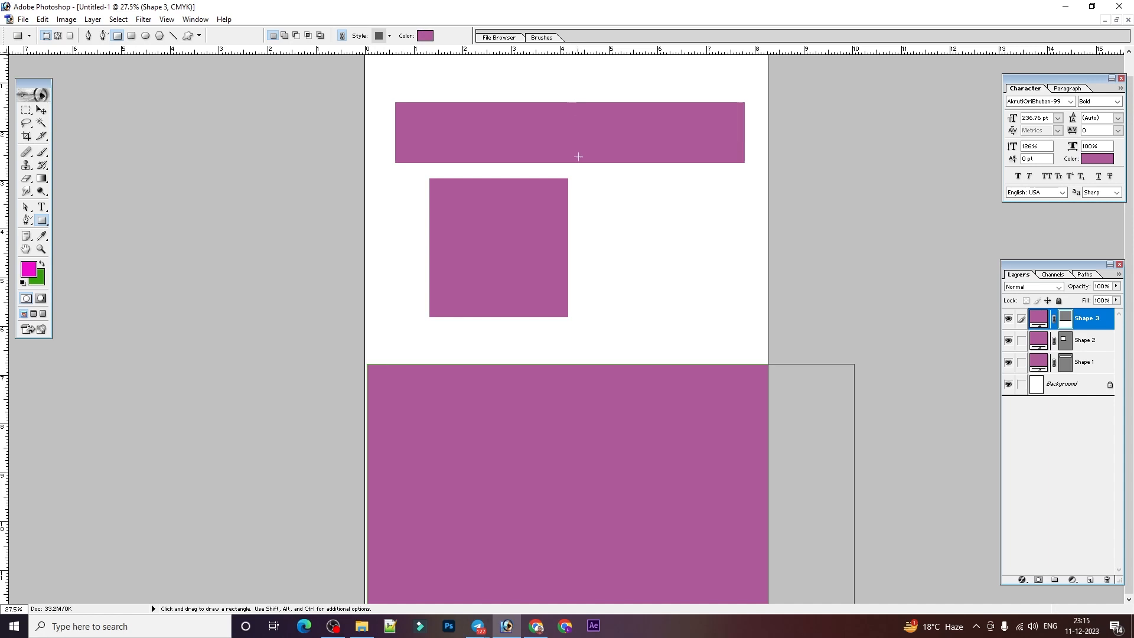
Enable From Center for the fixed-size Custom Shape tool, try placing an arrow over the lower part of the page, and undo it
click(187, 36)
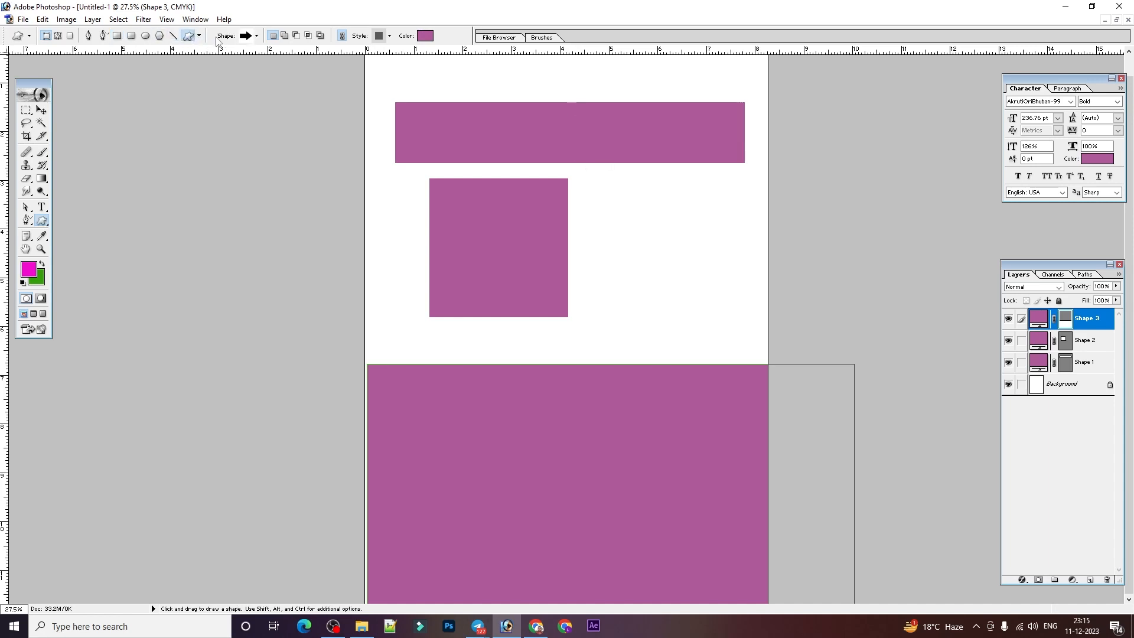
click(199, 35)
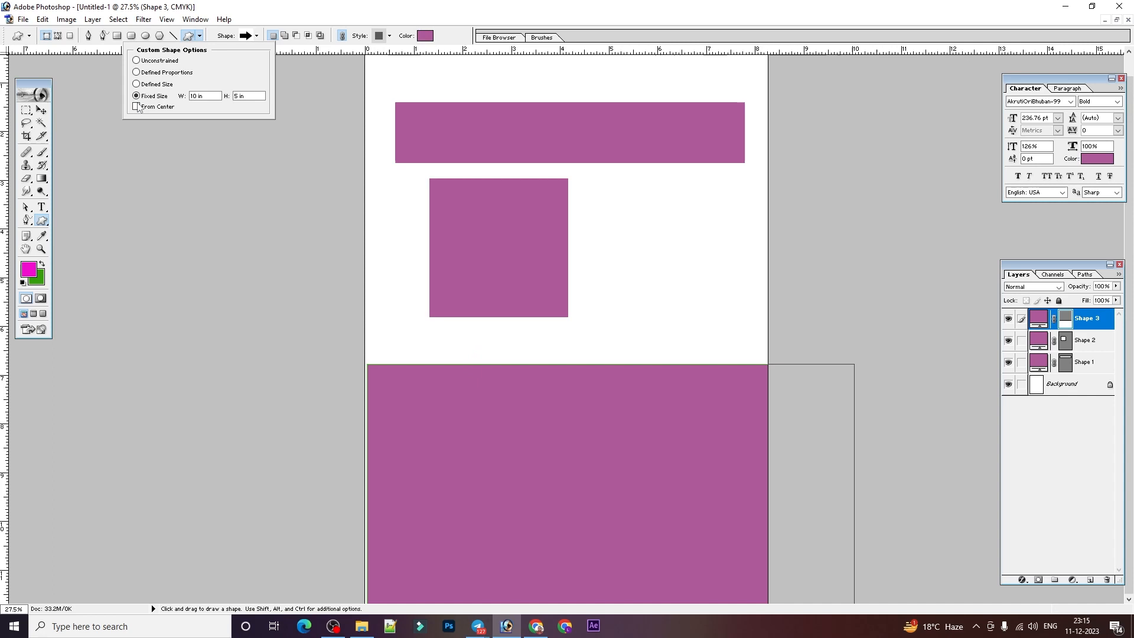
drag(522, 311, 569, 349)
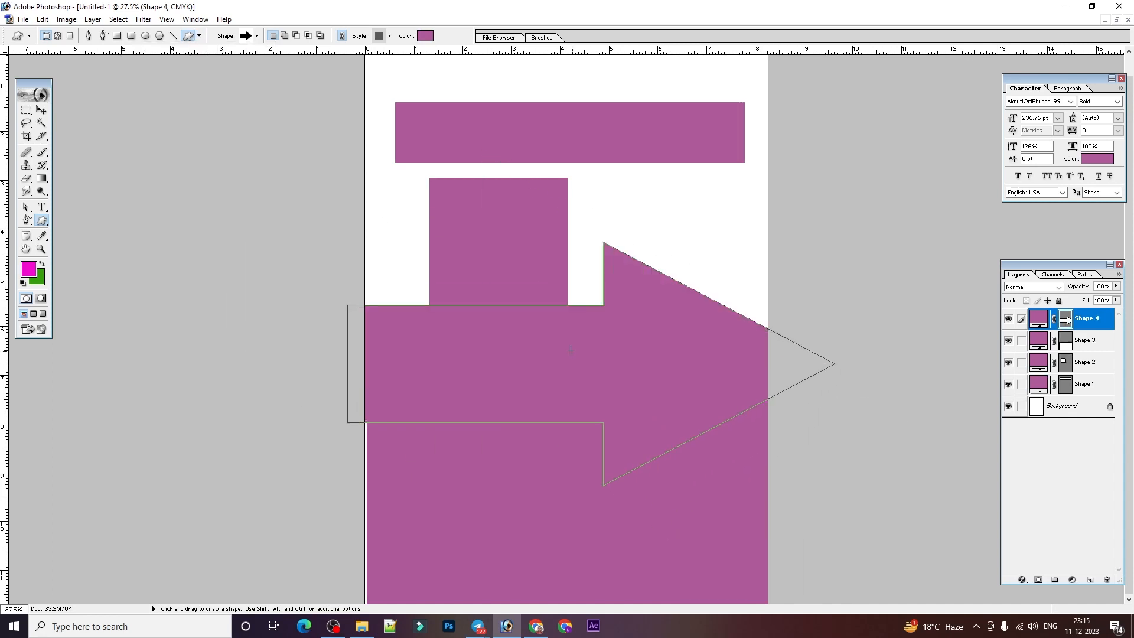
key(ctrl+z)
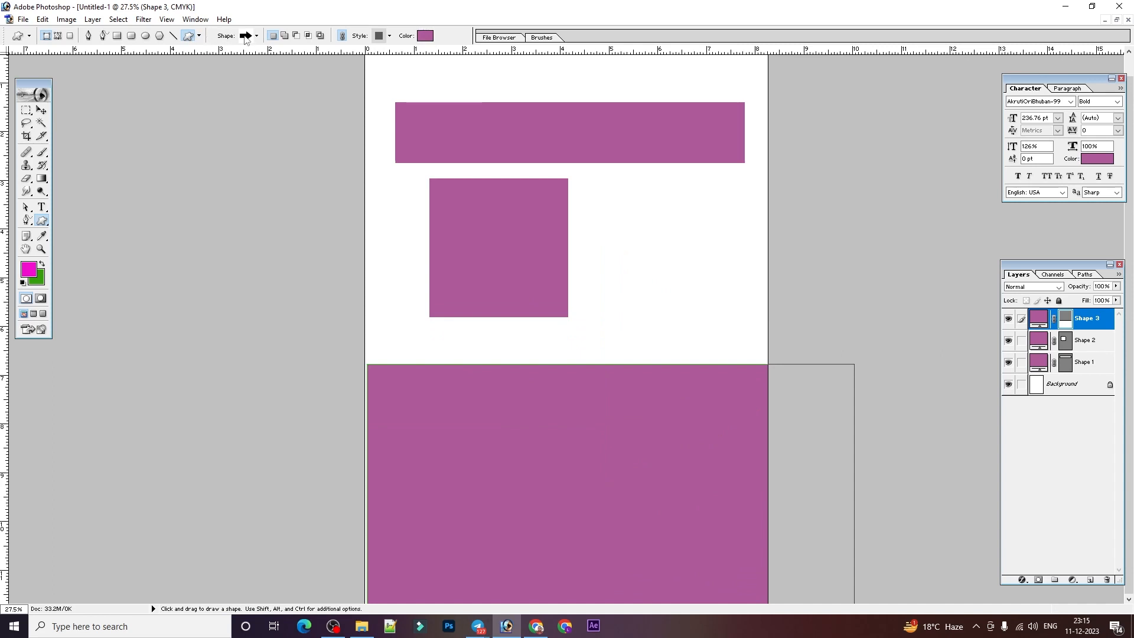
Try placing the centered fixed-size arrow over the square and just beside it, undoing each placement
click(201, 36)
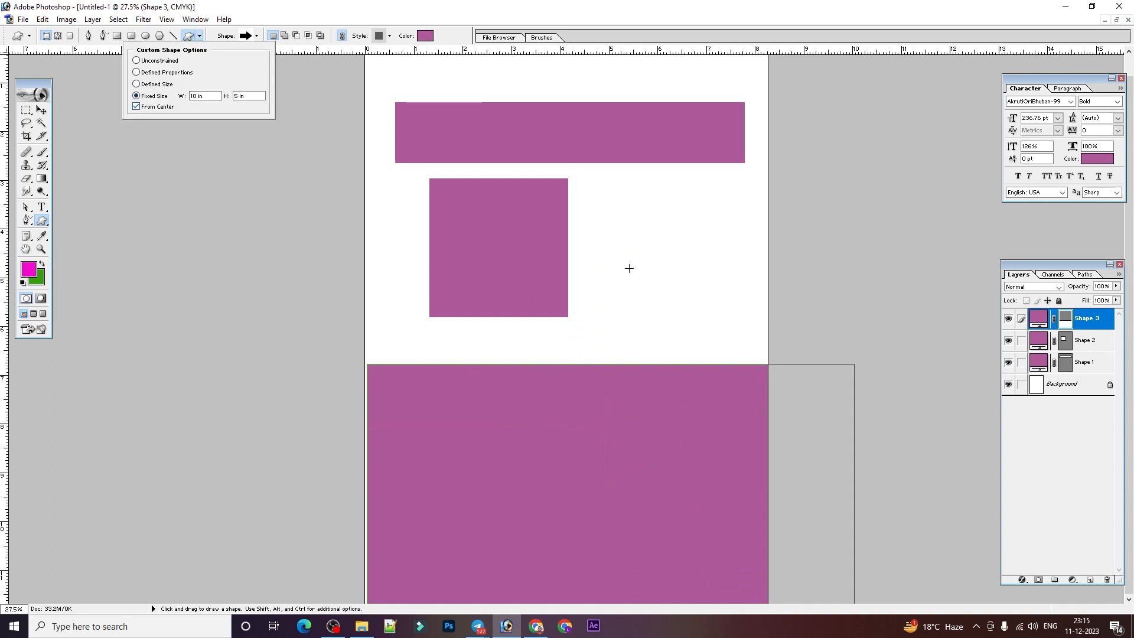
click(514, 238)
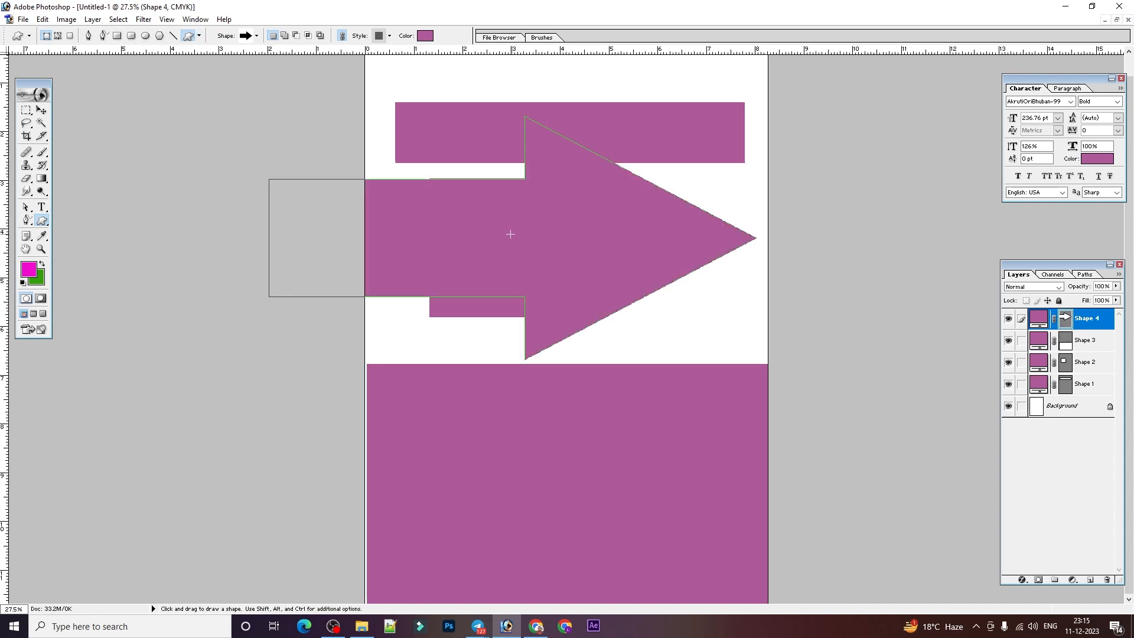
key(ctrl+z)
click(594, 257)
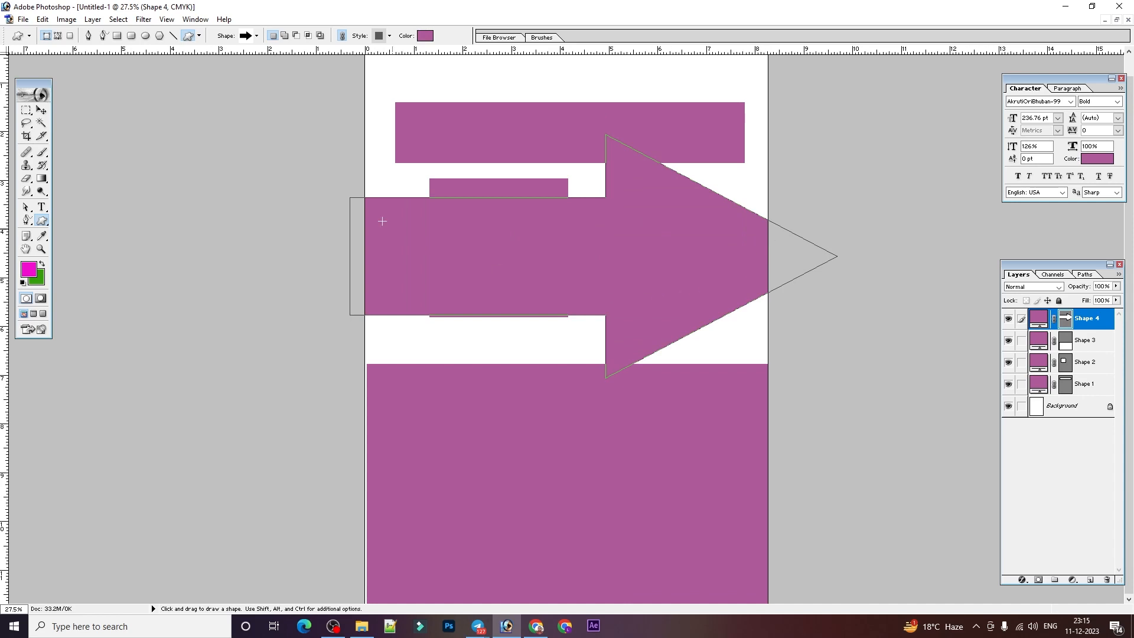
key(ctrl+z)
Set the Custom Shape tool's geometry option to Unconstrained, and reopen its options after briefly switching to the Rectangle tool
click(200, 35)
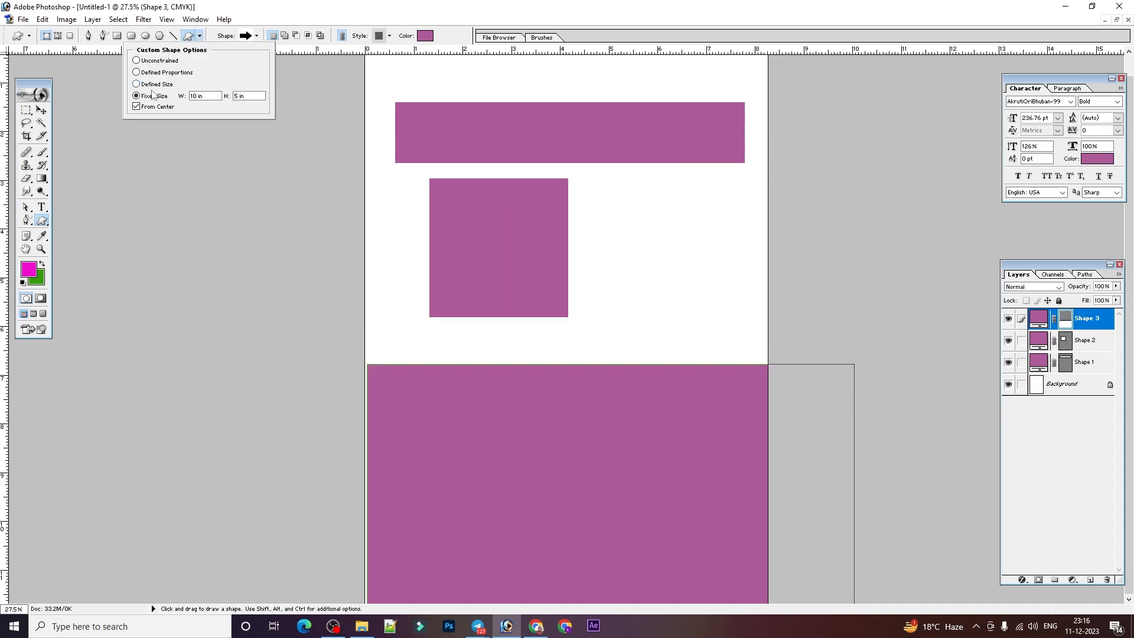
click(154, 62)
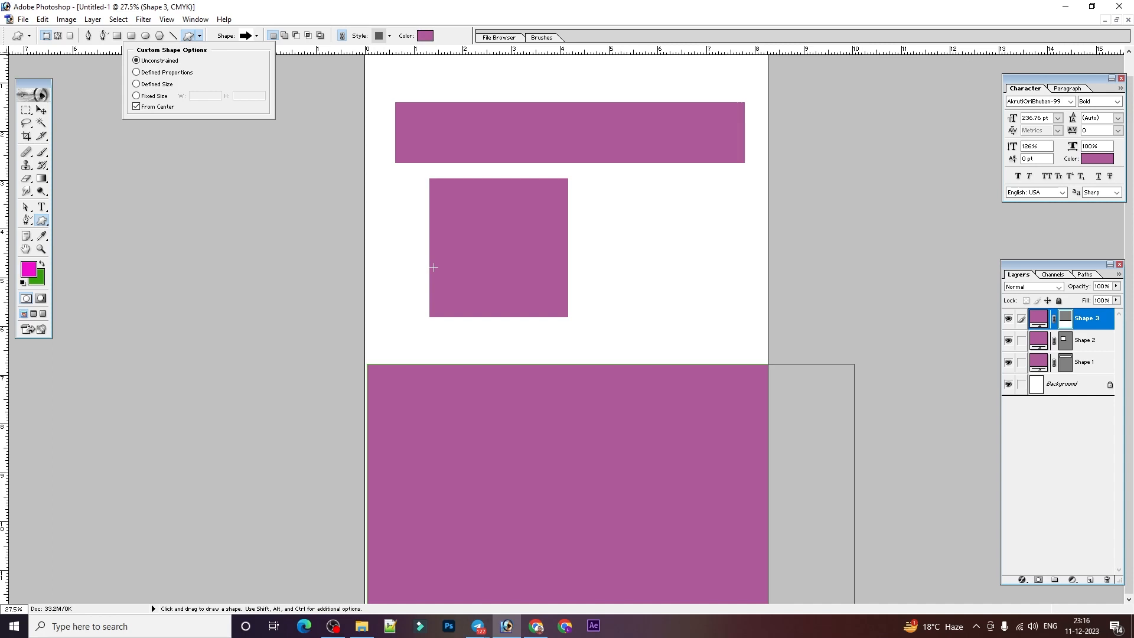
click(118, 35)
click(188, 35)
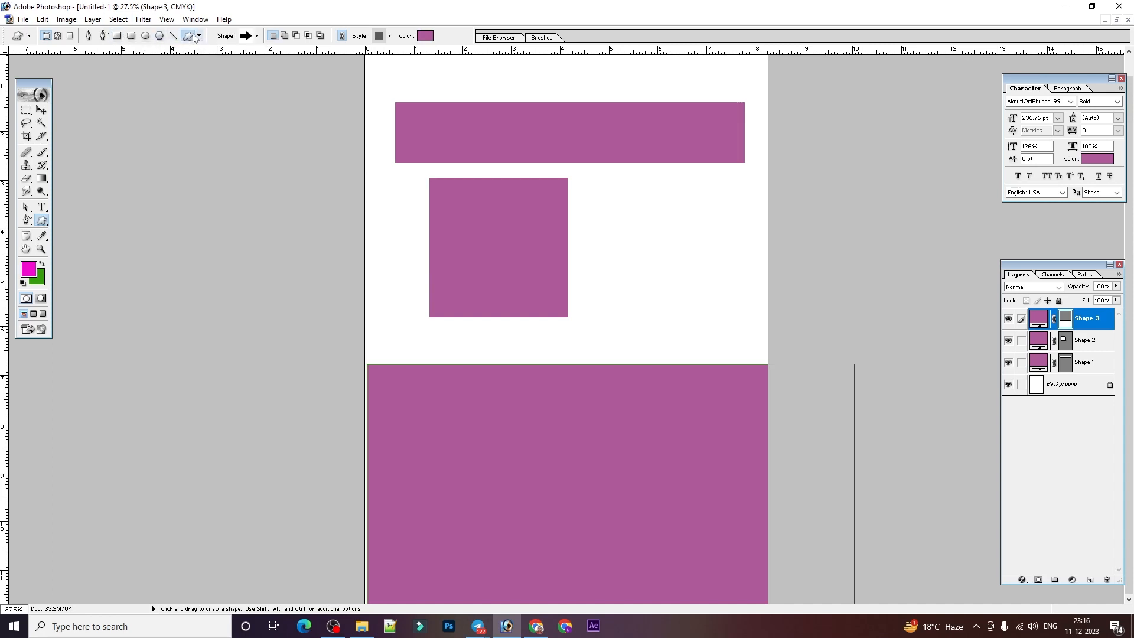
click(199, 36)
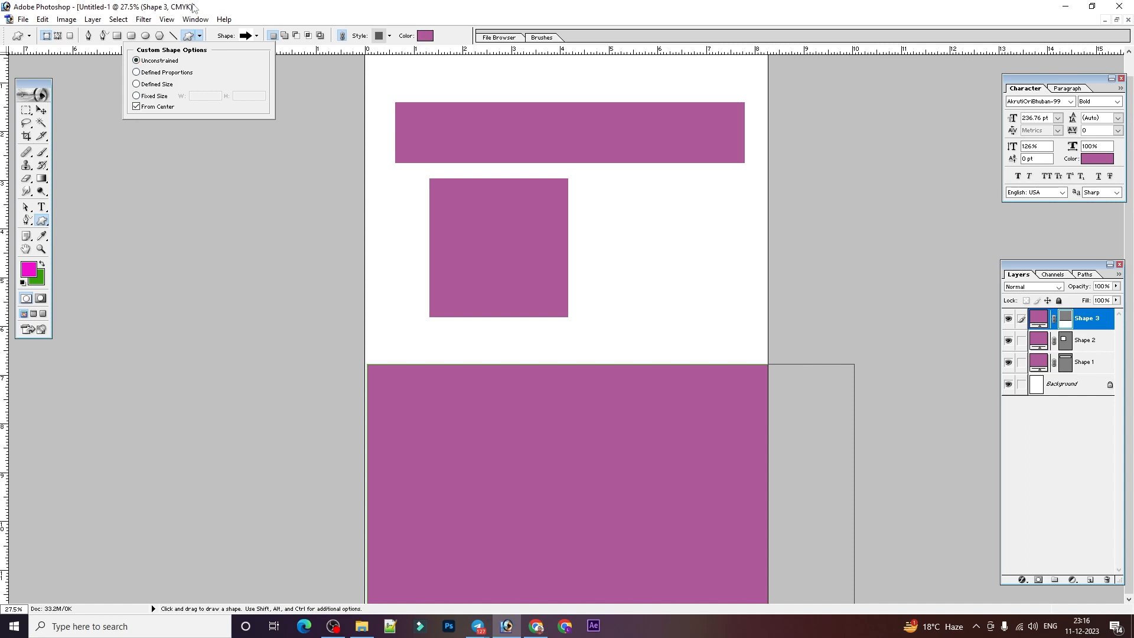
Switch to the Rectangle tool, set its geometry option to Square, and draw a slightly larger square beside the existing one
click(120, 36)
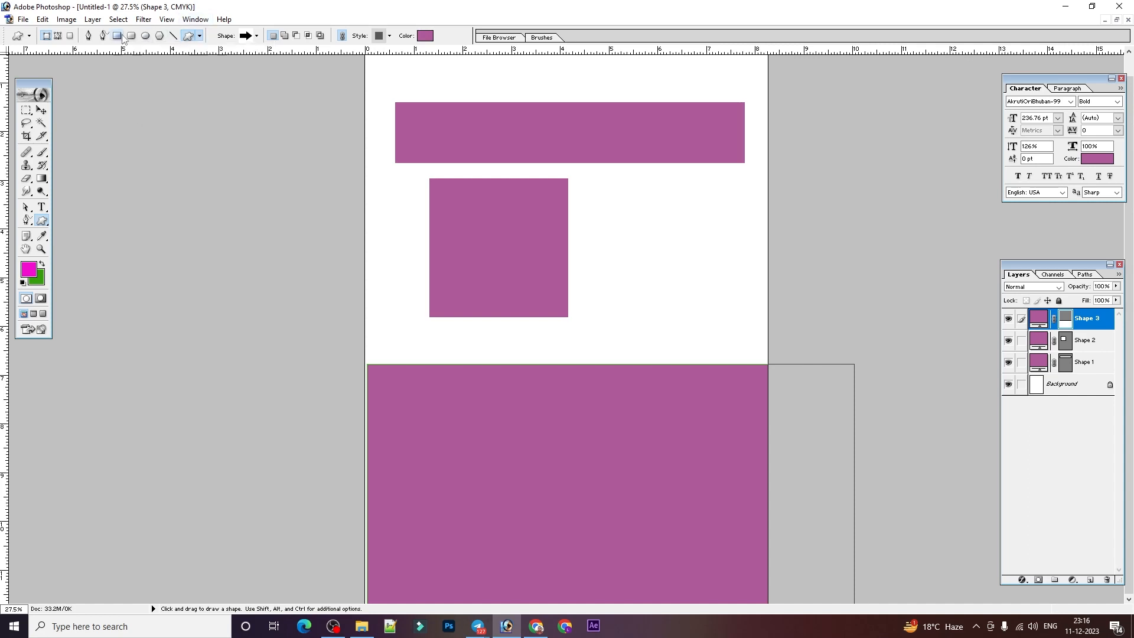
click(200, 35)
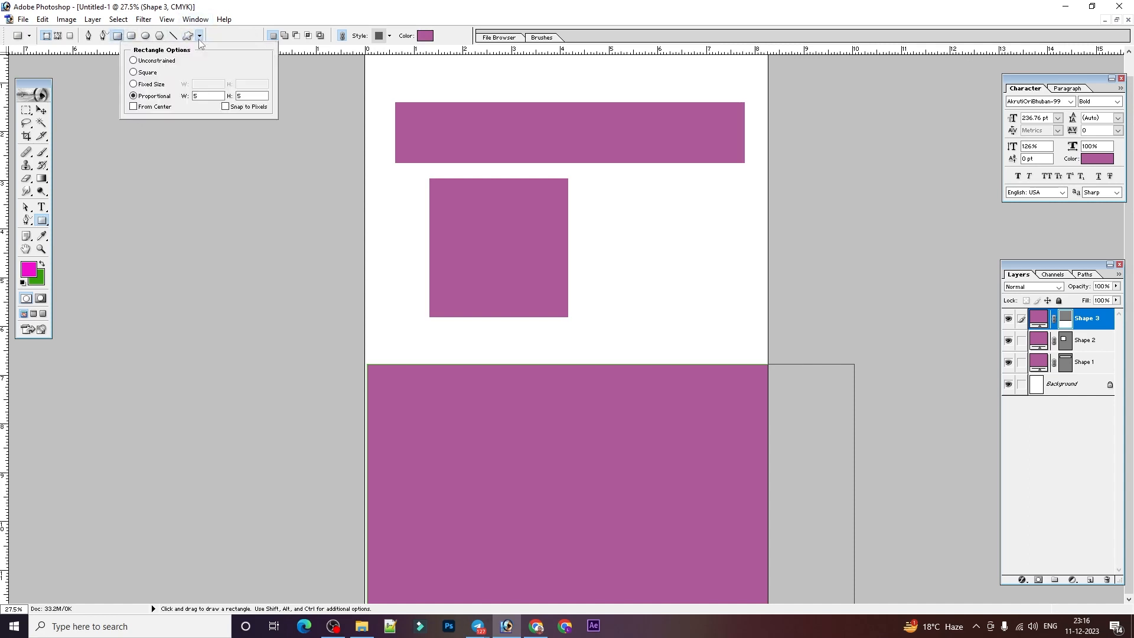
click(617, 263)
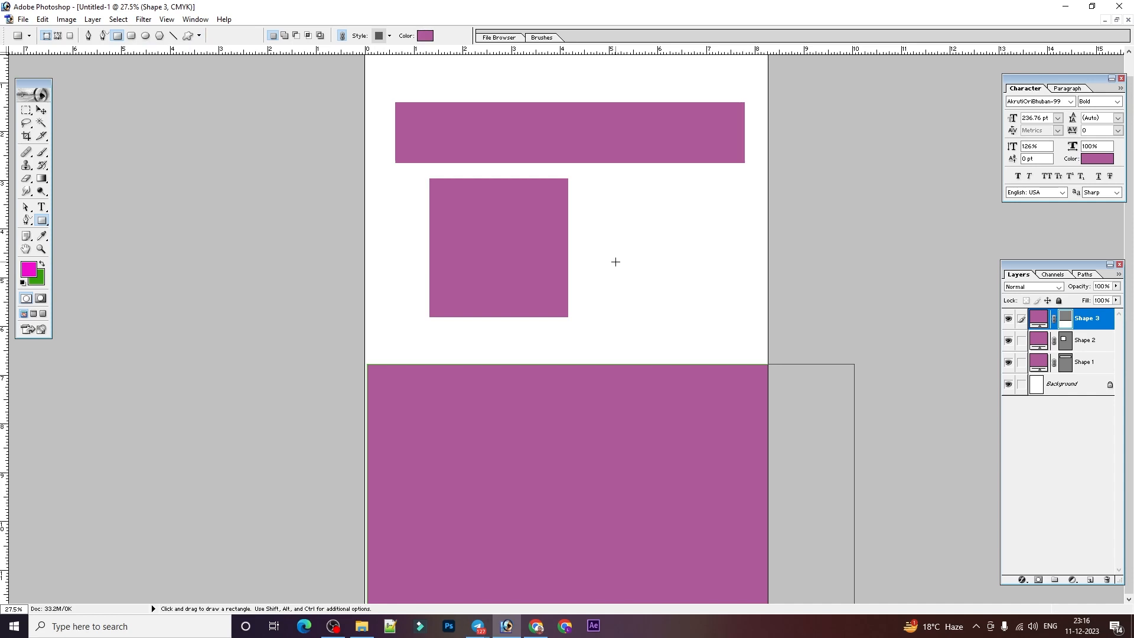
click(199, 36)
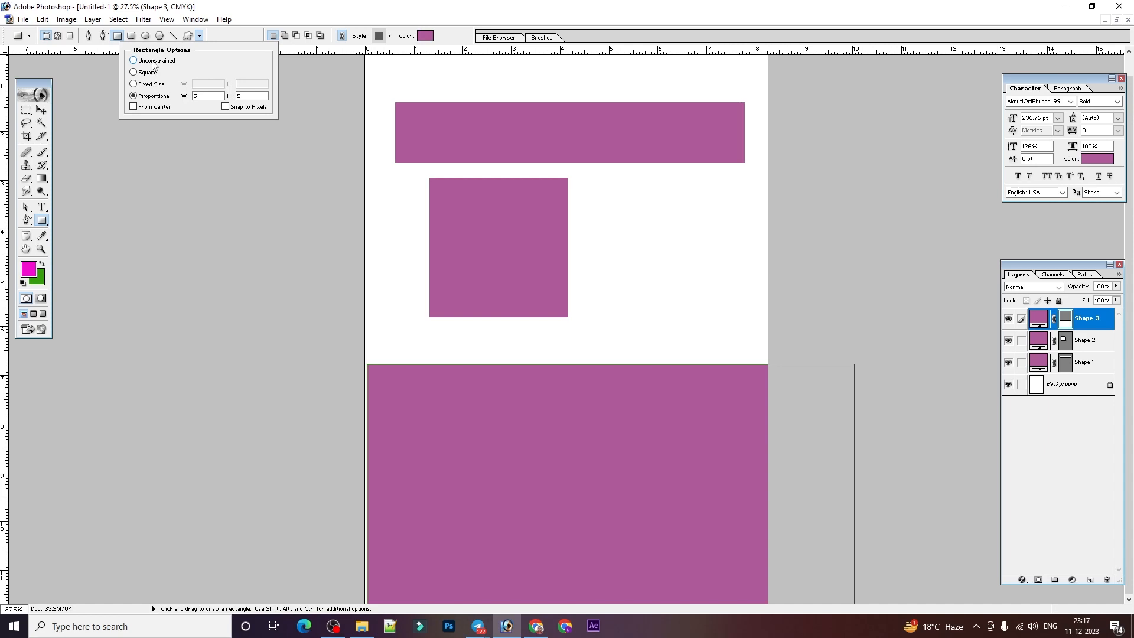
click(134, 73)
drag(591, 193, 647, 253)
key(ctrl+z)
key(ctrl+z)
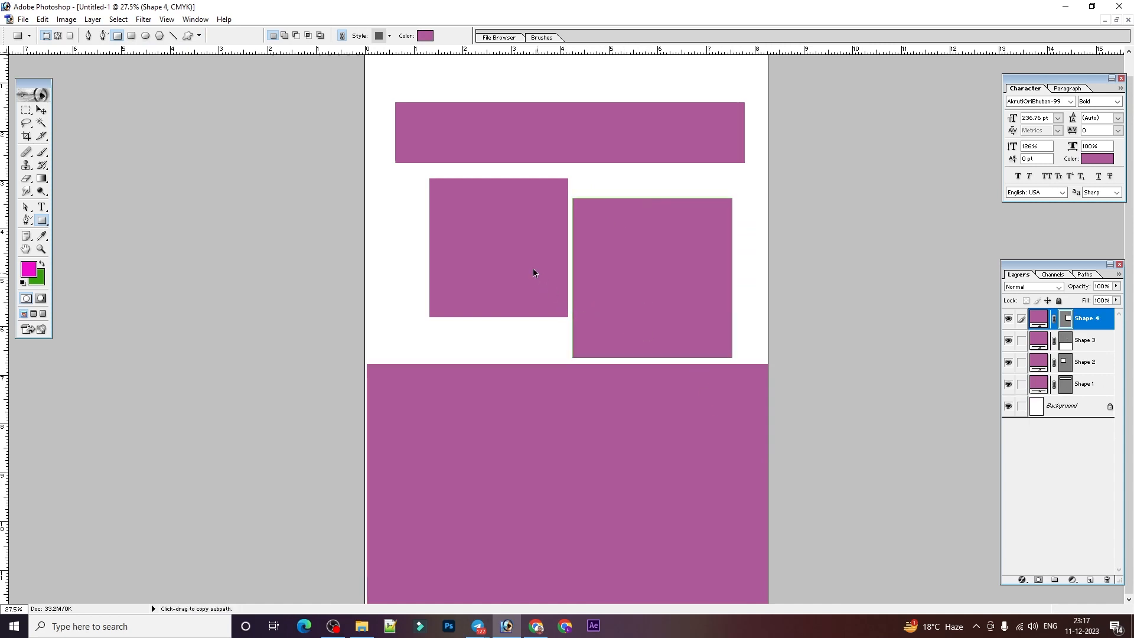
Set the Rectangle tool's geometry option to Unconstrained
click(200, 36)
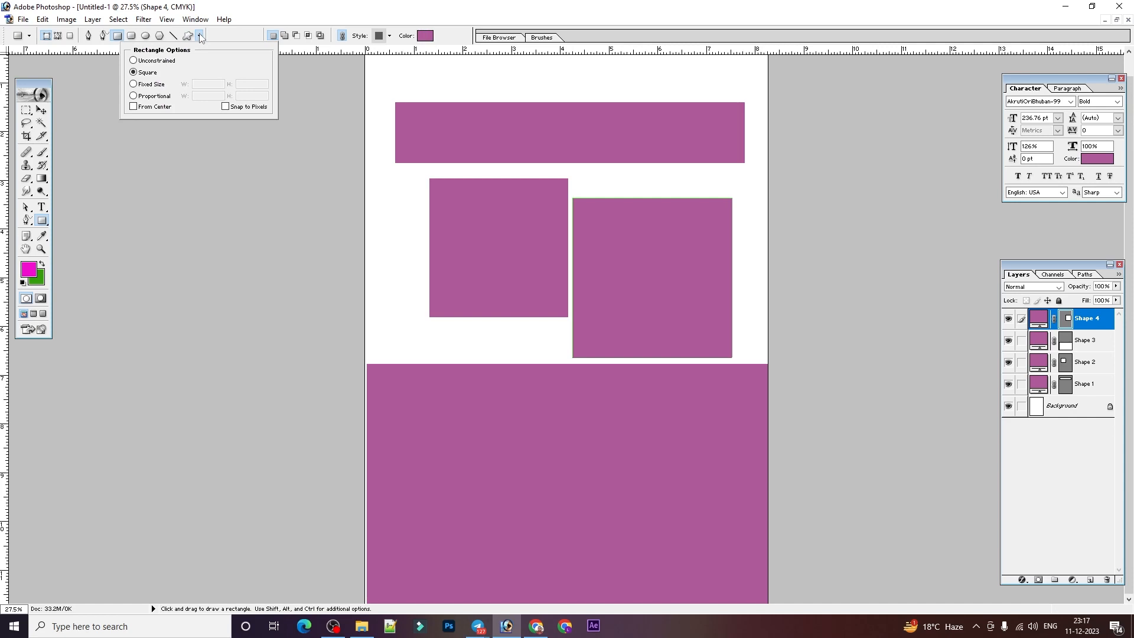
click(201, 37)
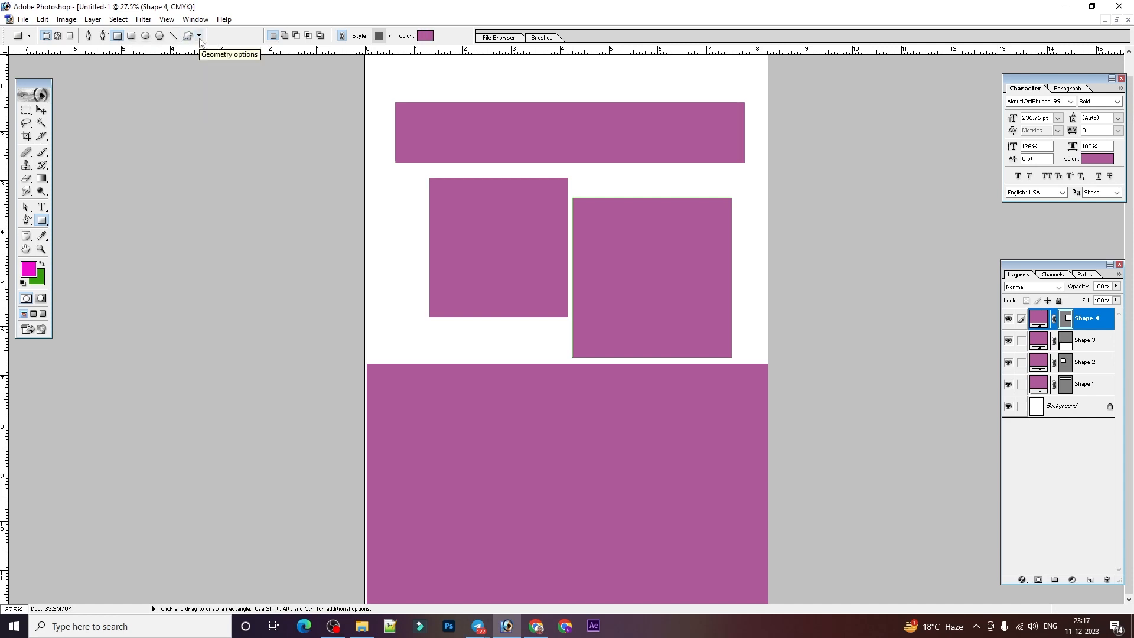
click(200, 37)
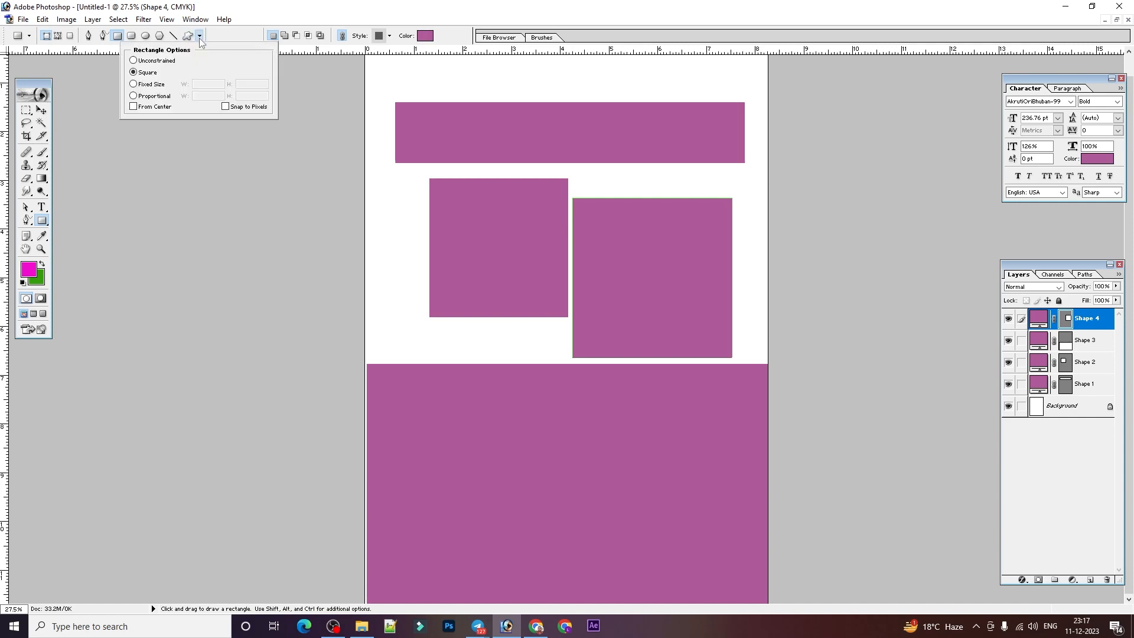
click(149, 62)
Try drawing two unconstrained rectangles over the area of the two squares, and undo both
drag(392, 303, 654, 358)
drag(578, 203, 655, 338)
key(ctrl+z)
key(ctrl+z)
key(ctrl+alt+z)
key(ctrl+alt+z)
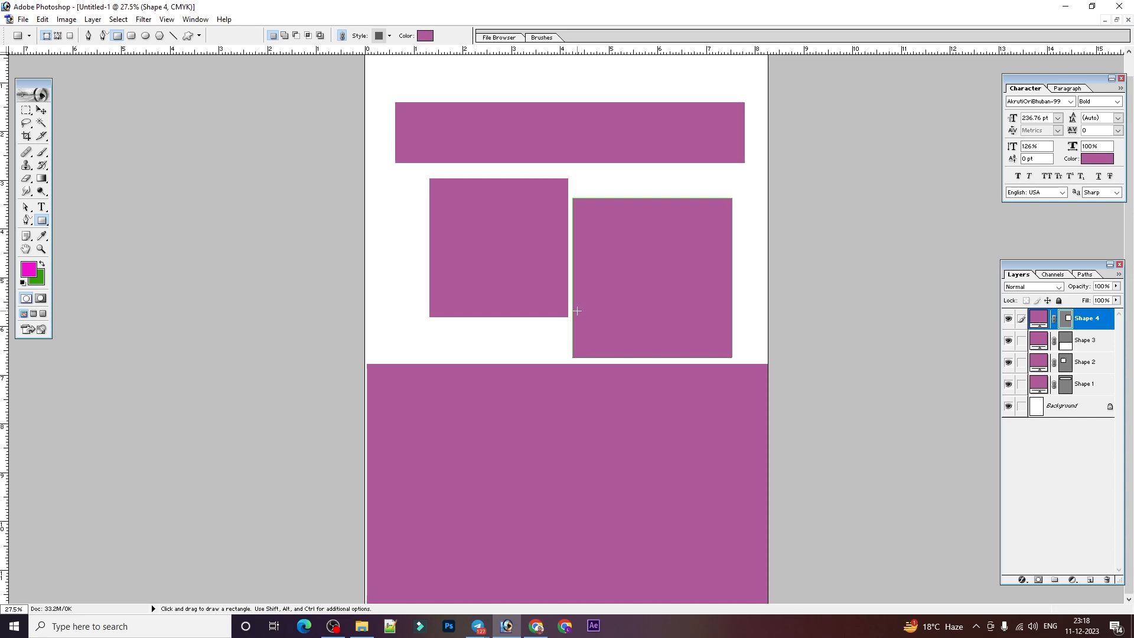
Open the Rectangle tool's geometry options
click(199, 36)
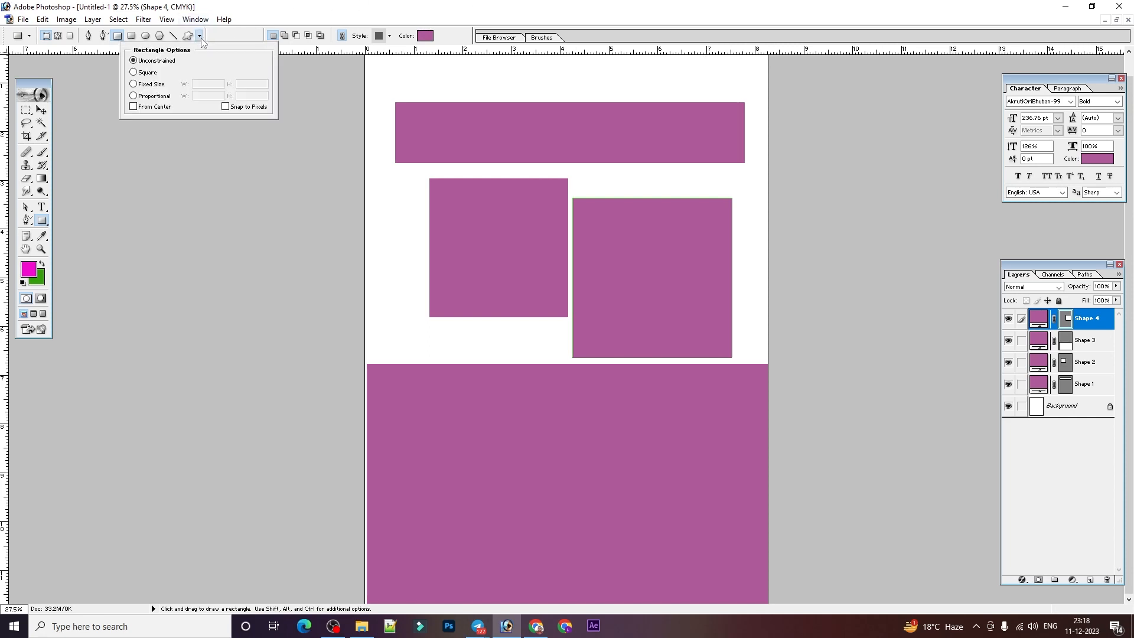